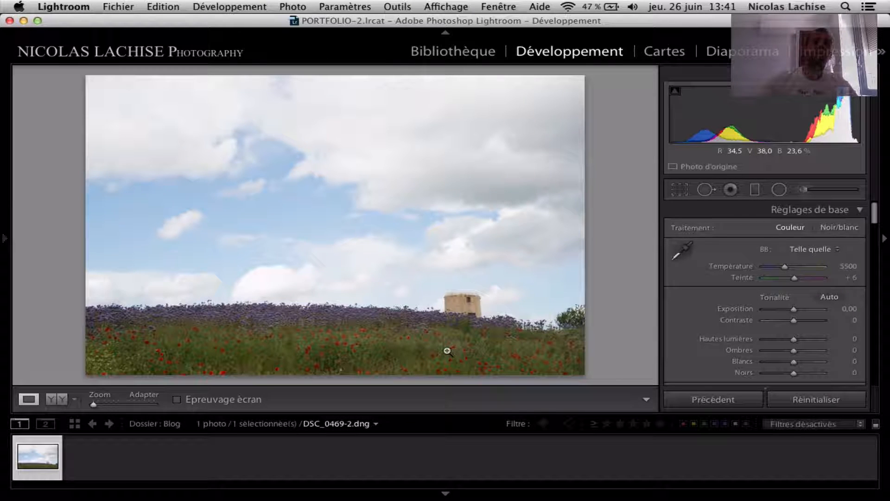
Show the navigation and presets side of the workspace and inspect the stone tower at 1:1 zoom.
{"action": "mouse_move", "coordinate": [2, 252]}
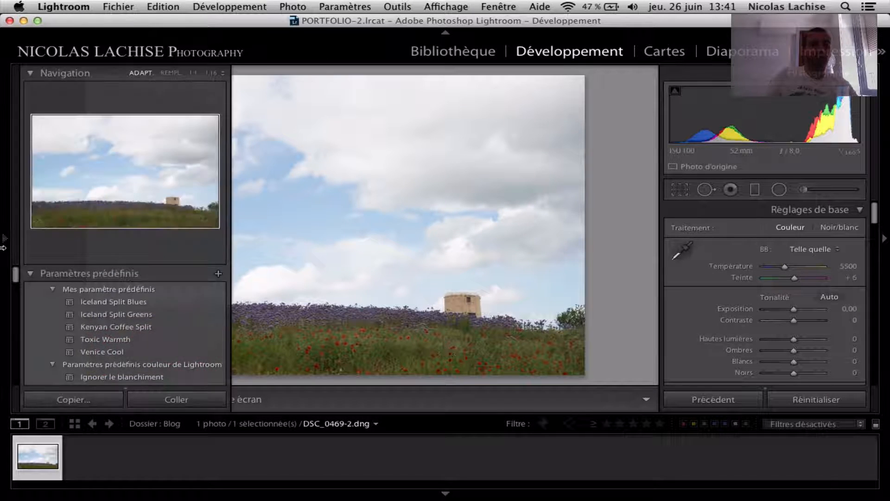
{"action": "left_click", "coordinate": [4, 240]}
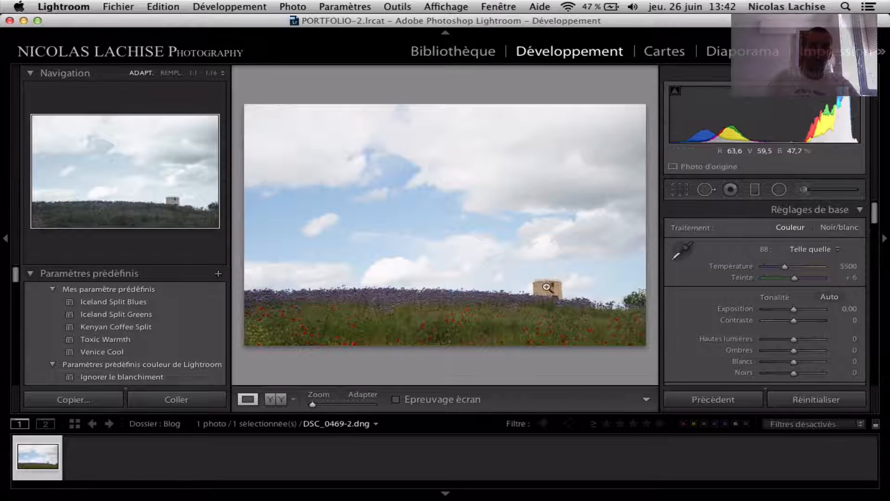
{"action": "left_click_drag", "start_coordinate": [546, 285], "coordinate": [513, 294]}
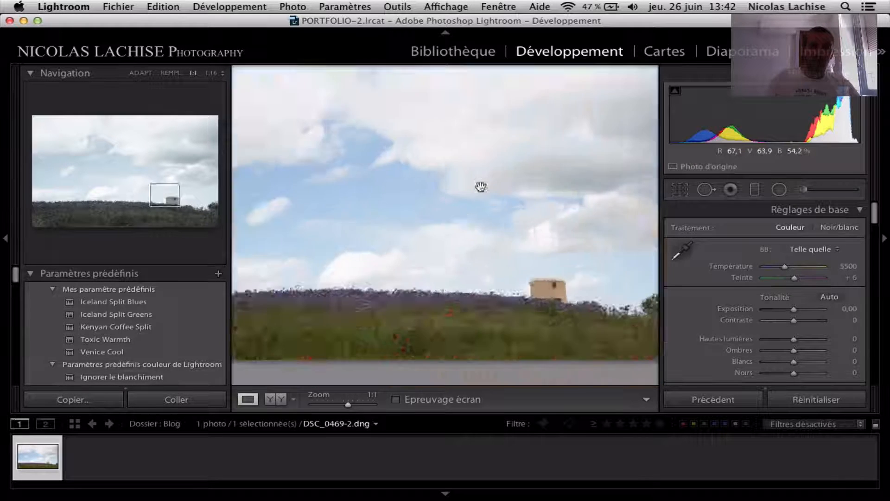
{"action": "left_click_drag", "start_coordinate": [479, 187], "coordinate": [468, 251]}
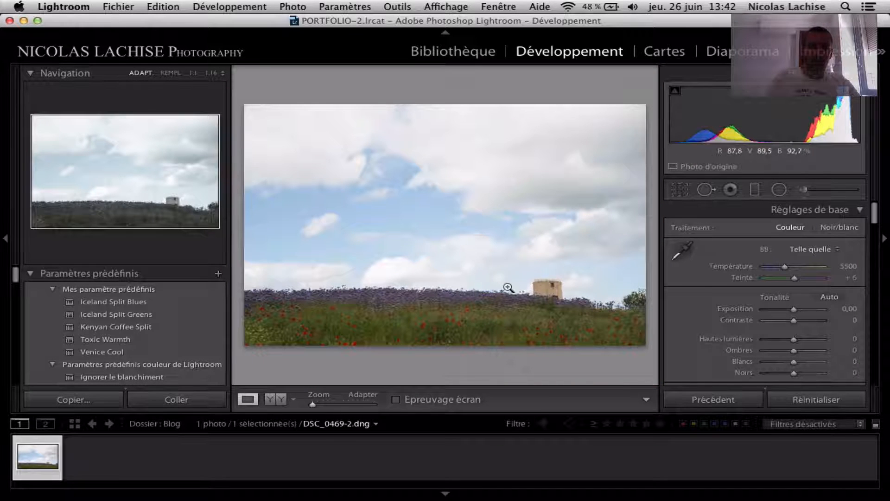
Preview the poppy field photo in full screen twice and return to the normal Develop view.
{"action": "key", "text": "f"}
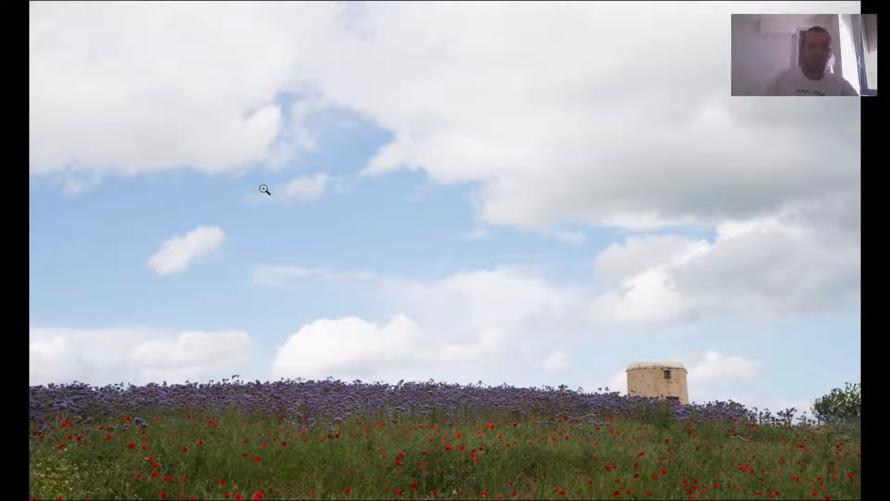
{"action": "key", "text": "f"}
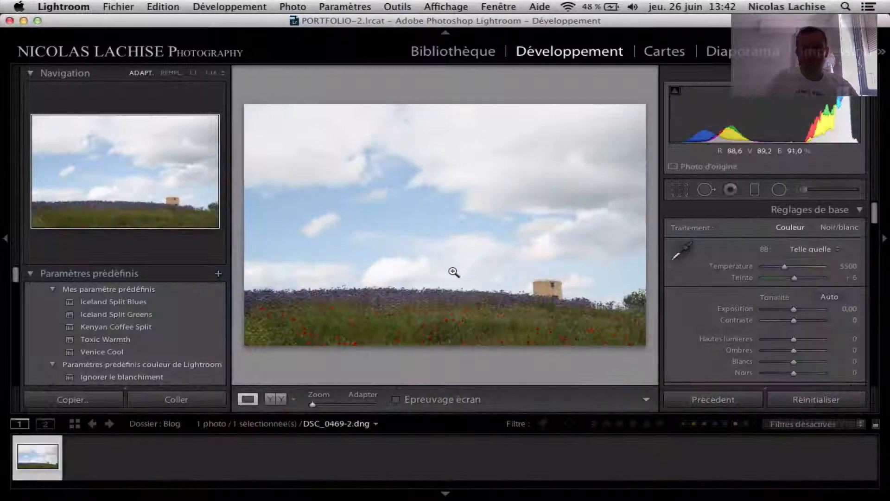
{"action": "key", "text": "f"}
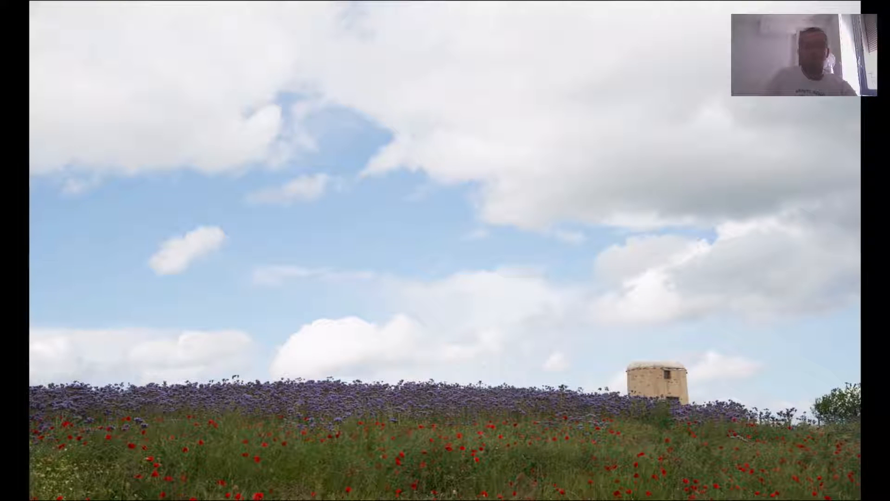
{"action": "key", "text": "f"}
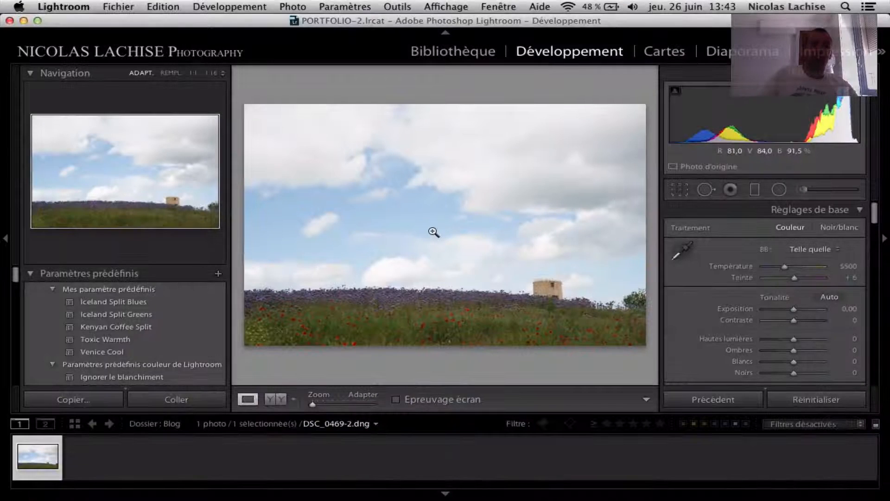
Browse the develop presets and apply the black-and-white preset "Noir et blanc - Aspect 4" to the photo.
{"action": "left_click", "coordinate": [6, 248]}
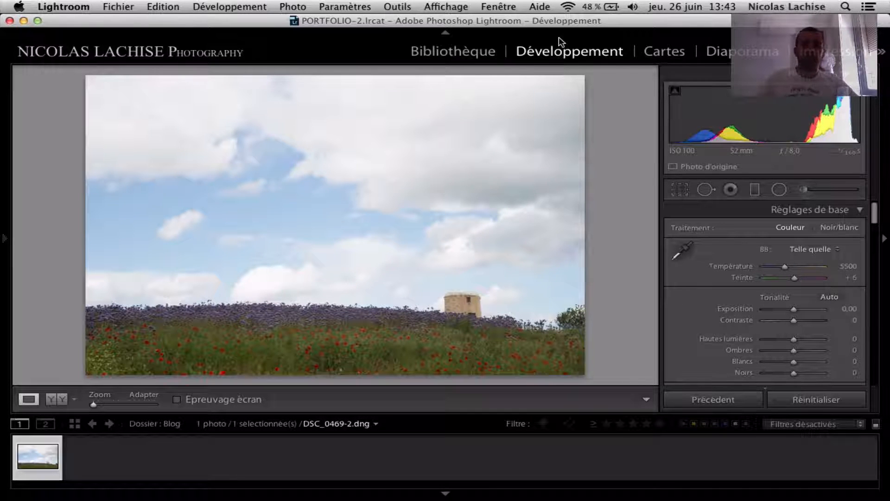
{"action": "left_click", "coordinate": [4, 240]}
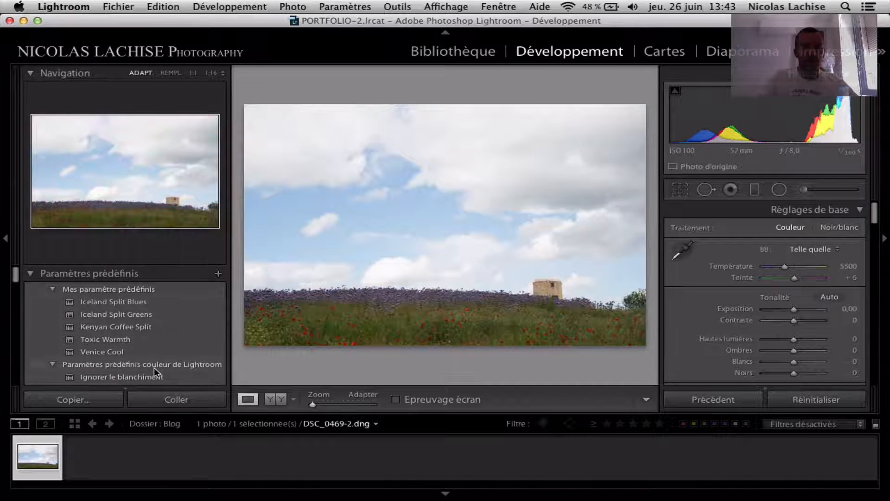
{"action": "scroll", "coordinate": [150, 331], "scroll_direction": "down", "scroll_amount": 3}
{"action": "scroll", "coordinate": [149, 335], "scroll_direction": "down", "scroll_amount": 10}
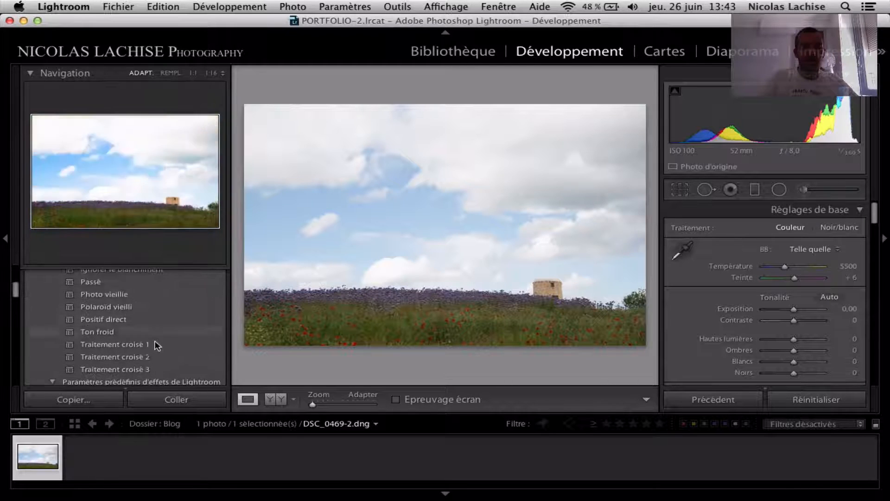
{"action": "scroll", "coordinate": [163, 327], "scroll_direction": "down", "scroll_amount": 8}
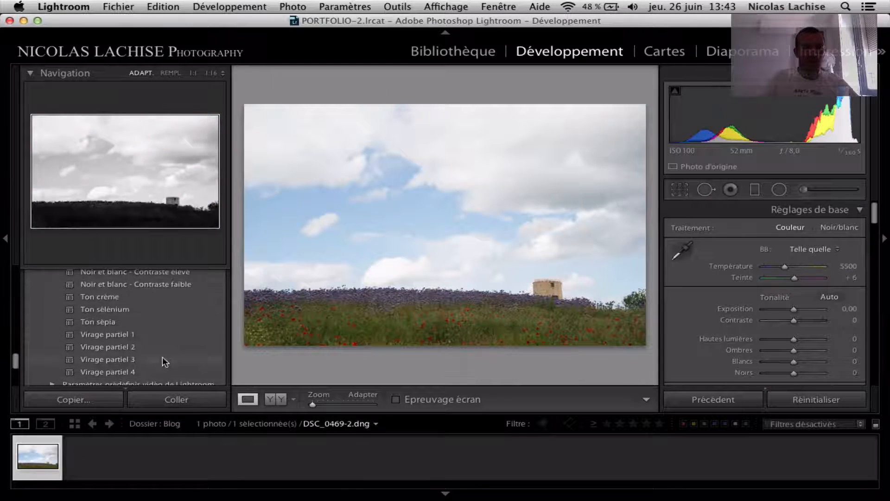
{"action": "scroll", "coordinate": [165, 325], "scroll_direction": "down", "scroll_amount": 6}
{"action": "scroll", "coordinate": [168, 308], "scroll_direction": "up", "scroll_amount": 5}
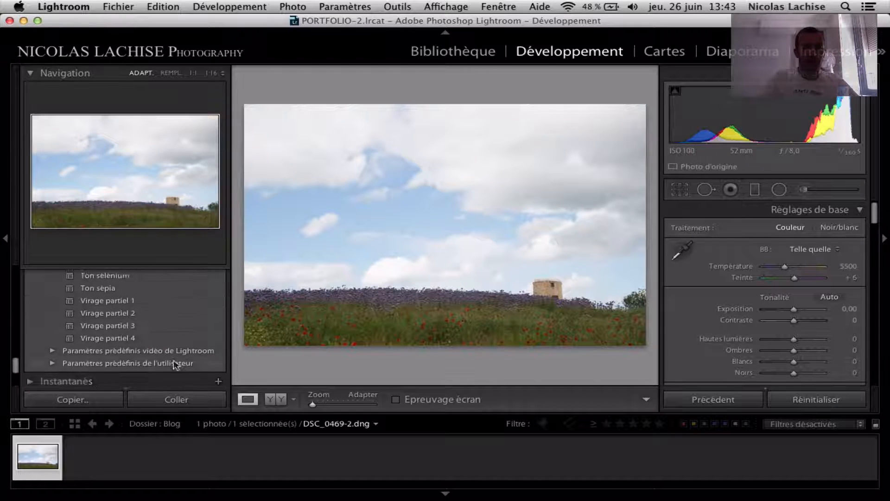
{"action": "scroll", "coordinate": [163, 307], "scroll_direction": "up", "scroll_amount": 3}
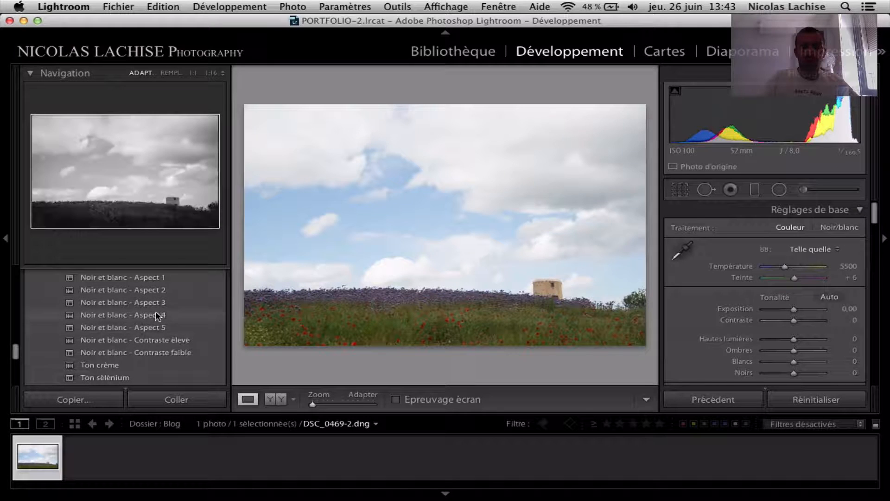
{"action": "scroll", "coordinate": [155, 319], "scroll_direction": "up", "scroll_amount": 1}
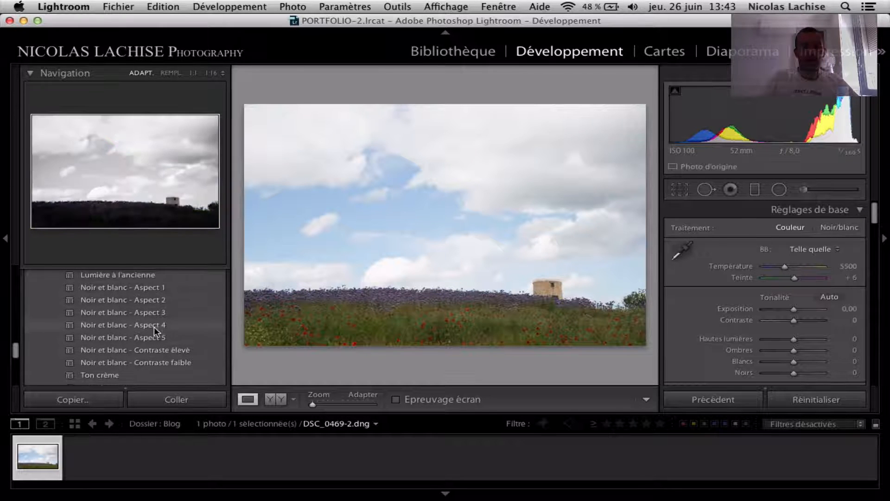
{"action": "left_click", "coordinate": [154, 326]}
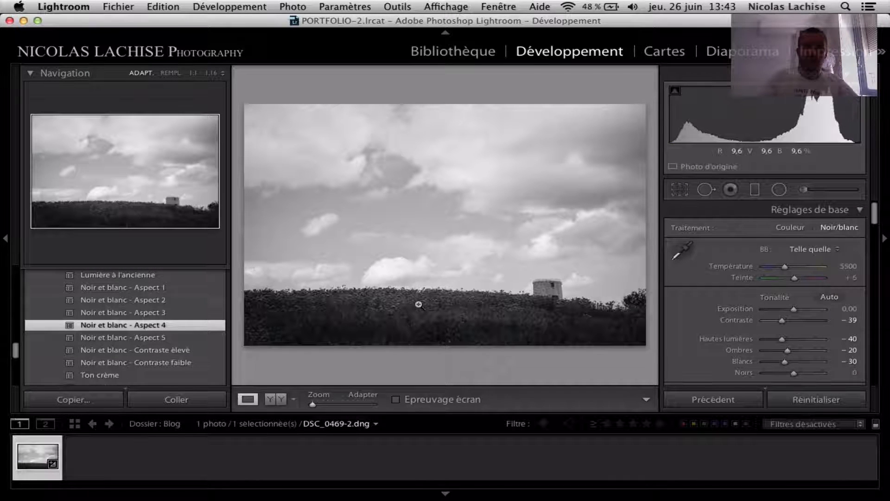
Hide the navigation and presets side and reset all of the photo's develop settings.
{"action": "scroll", "coordinate": [146, 353], "scroll_direction": "up", "scroll_amount": 3}
{"action": "scroll", "coordinate": [146, 353], "scroll_direction": "up", "scroll_amount": 10}
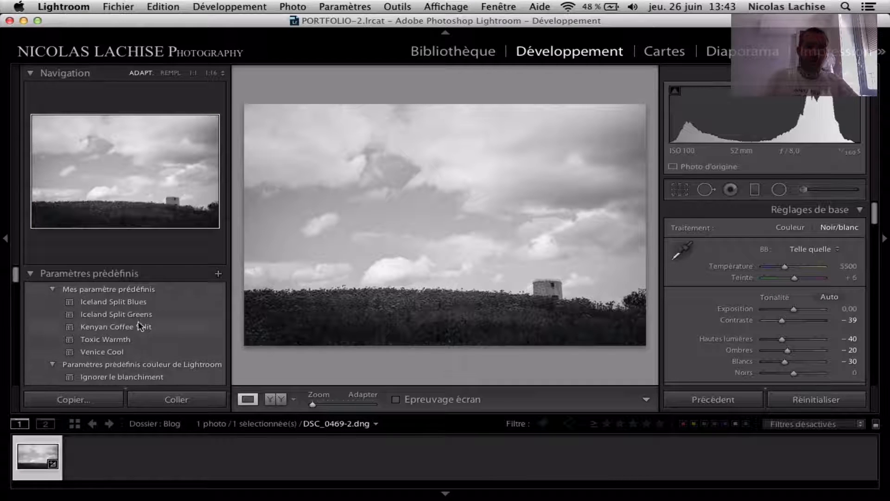
{"action": "left_click", "coordinate": [6, 241]}
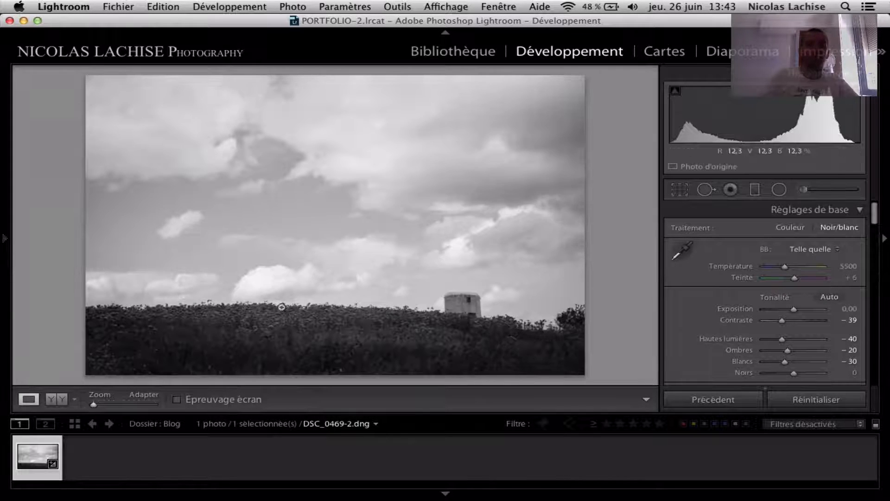
{"action": "right_click", "coordinate": [363, 198]}
{"action": "mouse_move", "coordinate": [410, 163]}
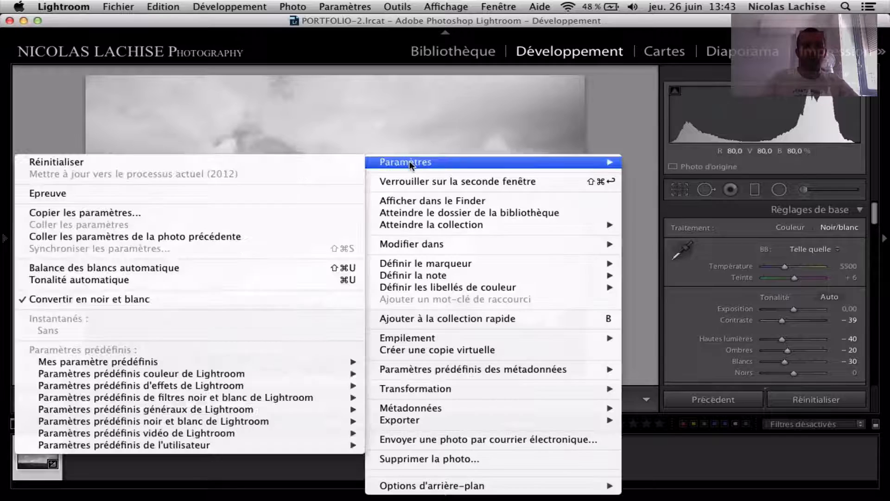
{"action": "left_click", "coordinate": [317, 163]}
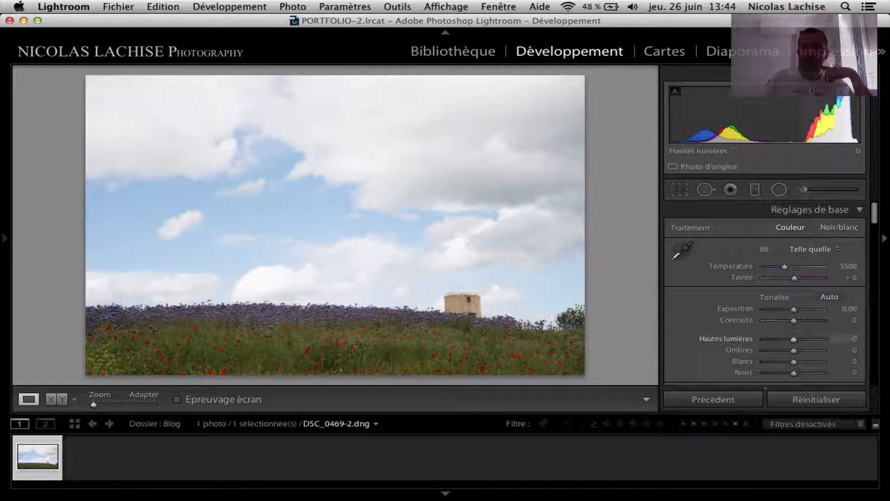
Examine the options of the crop, spot removal, red-eye, graduated filter, radial filter and adjustment brush tools.
{"action": "left_click", "coordinate": [683, 191]}
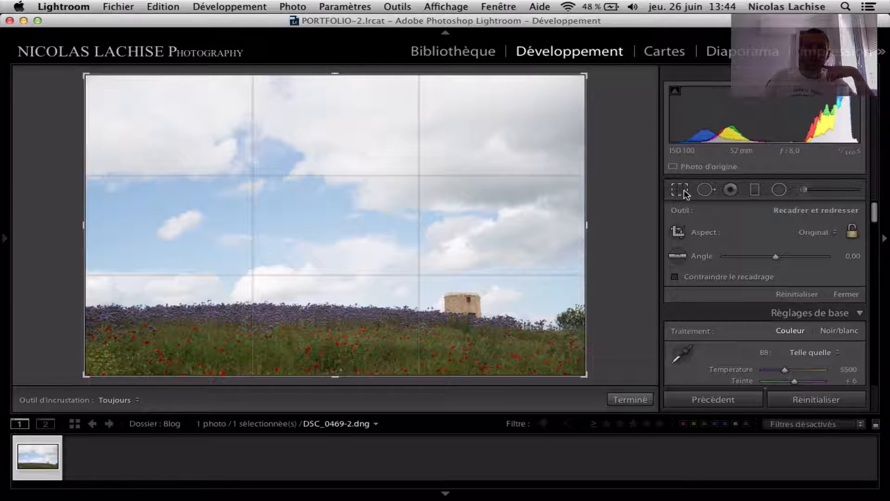
{"action": "left_click", "coordinate": [684, 190]}
{"action": "left_click", "coordinate": [705, 190]}
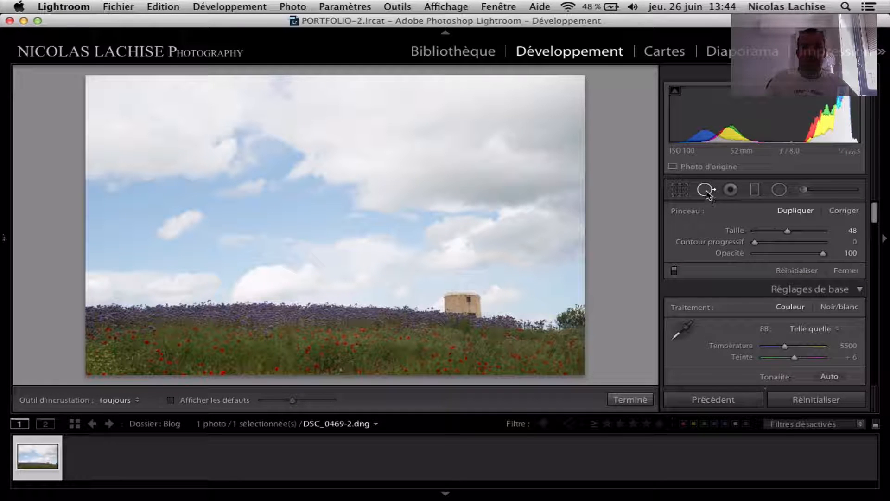
{"action": "left_click", "coordinate": [730, 190]}
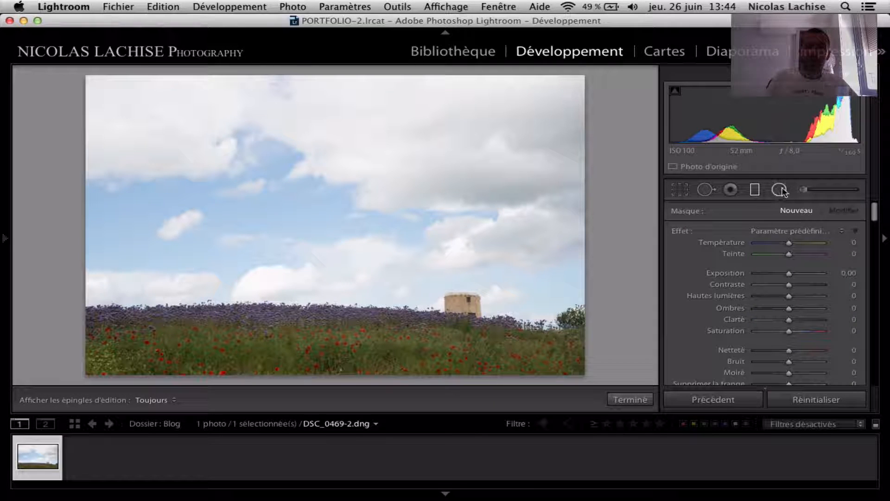
{"action": "left_click", "coordinate": [755, 190]}
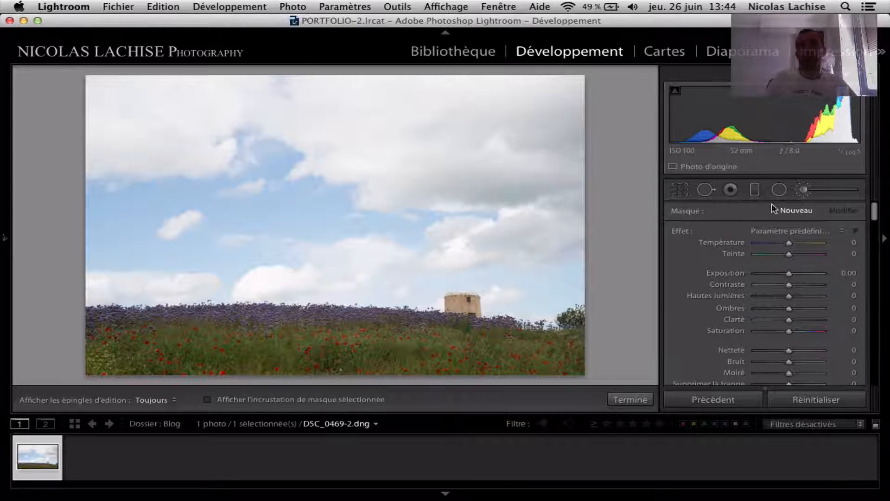
{"action": "left_click", "coordinate": [757, 191]}
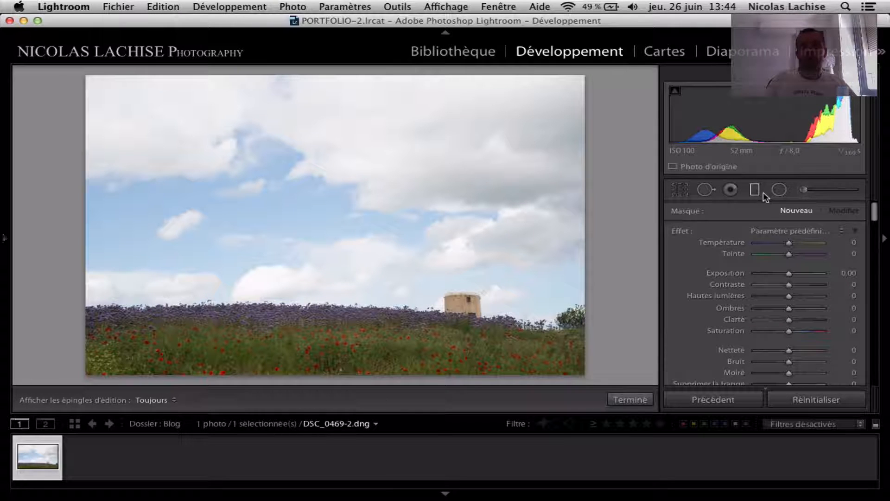
{"action": "left_click", "coordinate": [800, 191]}
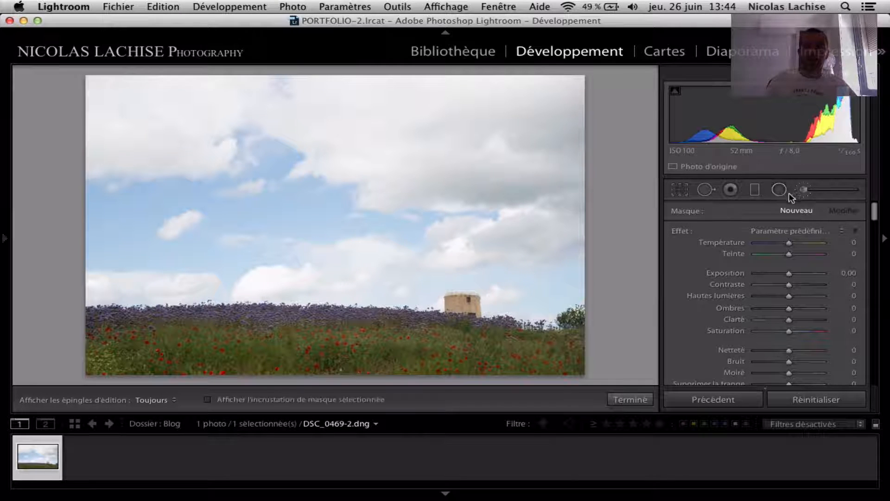
{"action": "left_click", "coordinate": [756, 191]}
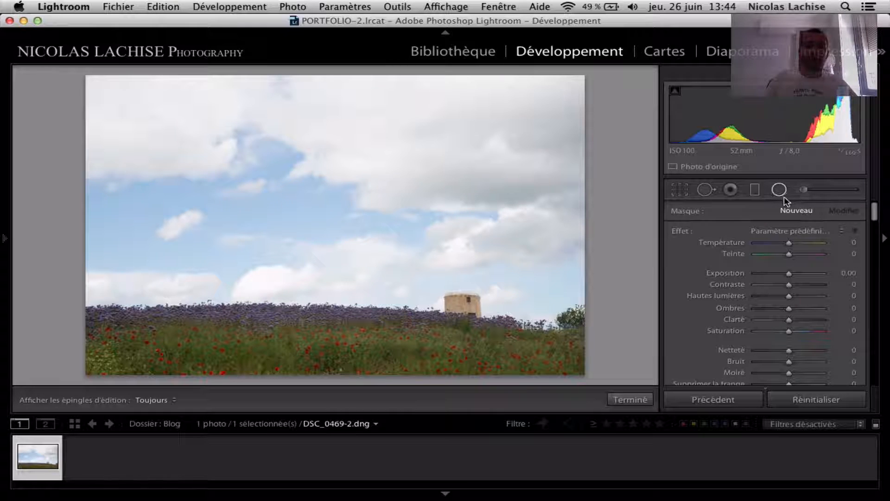
{"action": "left_click", "coordinate": [802, 191]}
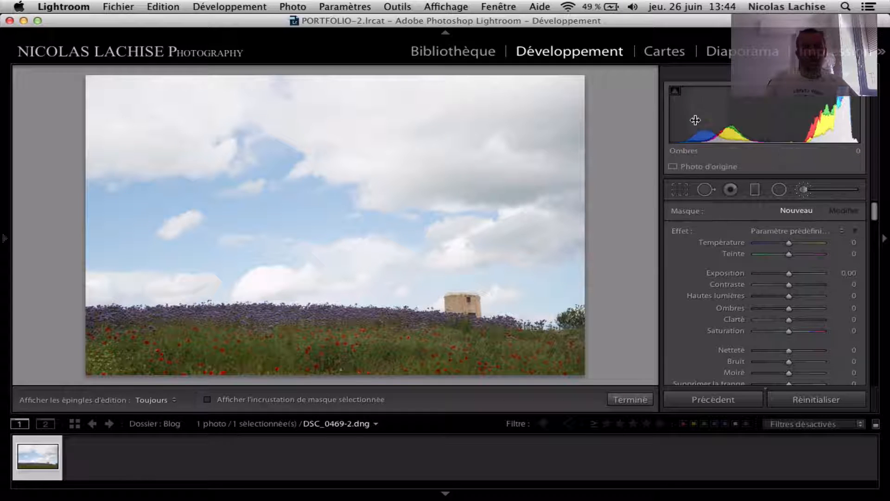
With the crop tool, check the available aspect ratios and draw a freehand crop around the central sky, flower field and tower.
{"action": "left_click", "coordinate": [680, 190]}
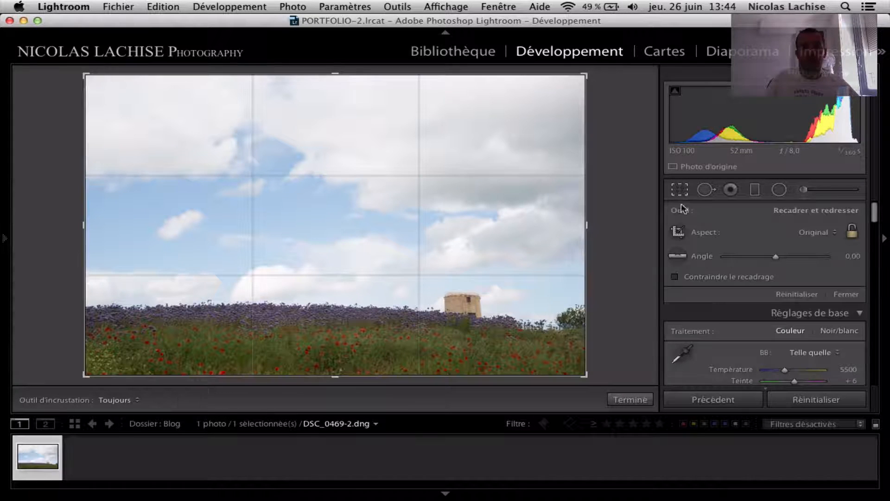
{"action": "left_click", "coordinate": [807, 231]}
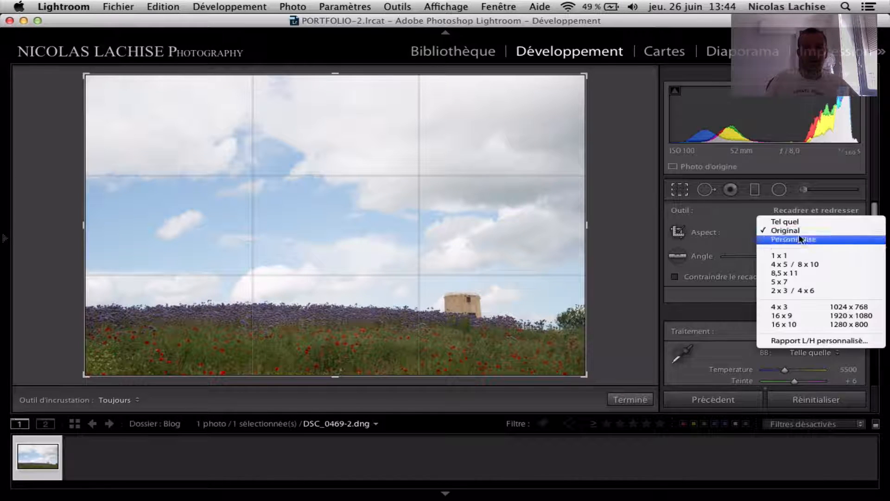
{"action": "left_click", "coordinate": [753, 228]}
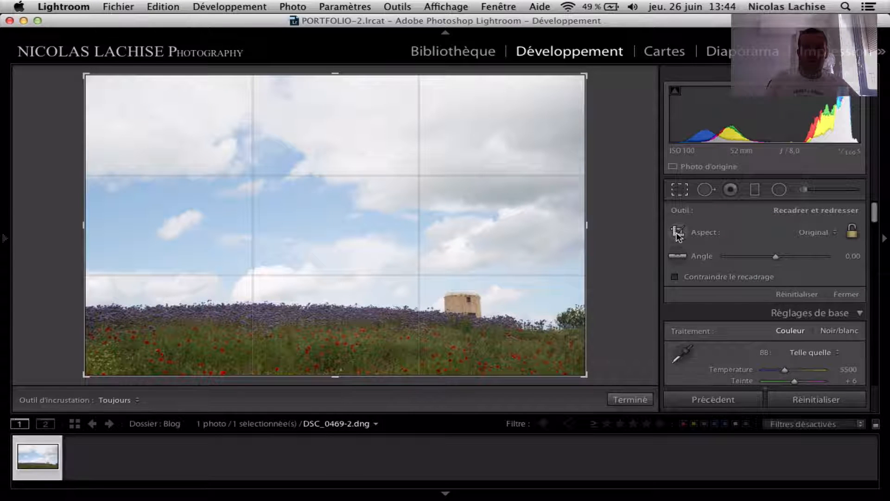
{"action": "left_click", "coordinate": [678, 234]}
{"action": "left_click_drag", "start_coordinate": [175, 131], "coordinate": [527, 339]}
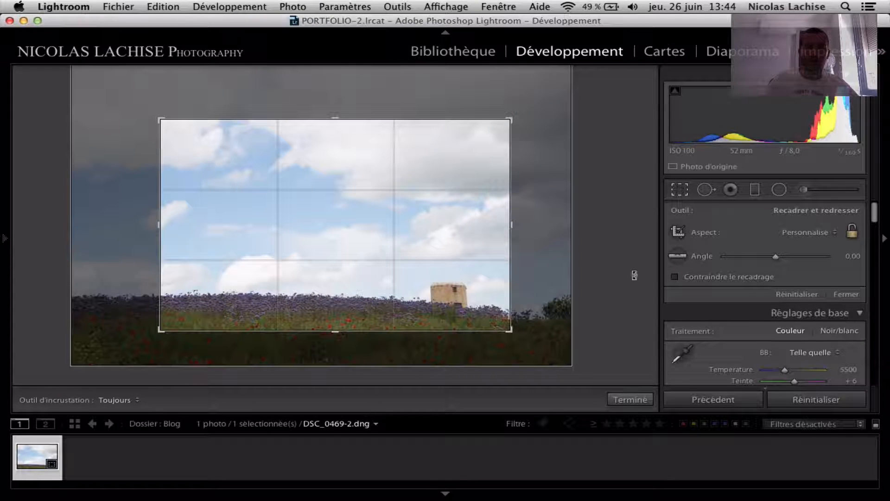
Try the crop with the 1 x 1, 5 x 7 and 2 x 3 / 4 x 6 ratios and reposition the photo to frame the field and tower.
{"action": "left_click", "coordinate": [804, 235]}
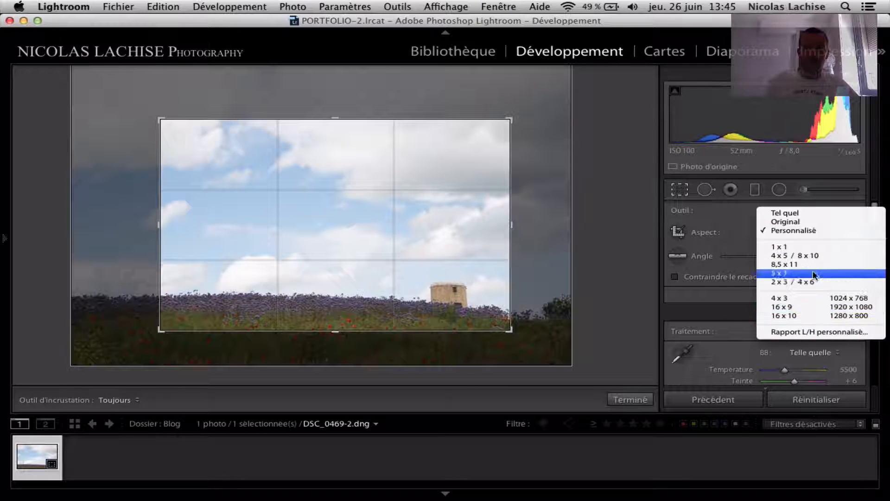
{"action": "left_click", "coordinate": [816, 247]}
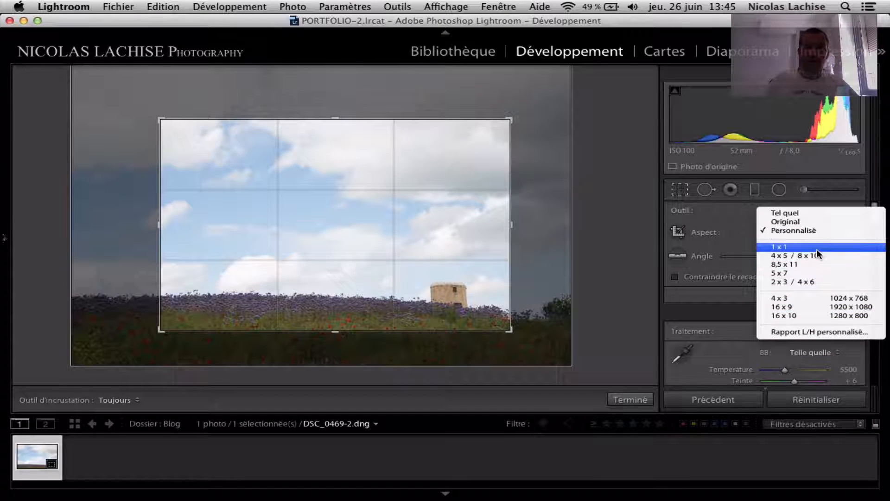
{"action": "left_click", "coordinate": [824, 232]}
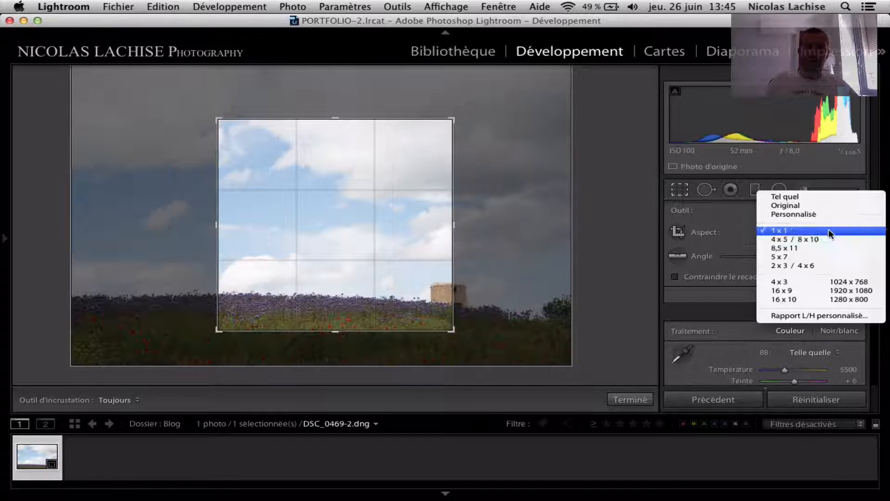
{"action": "left_click", "coordinate": [818, 258]}
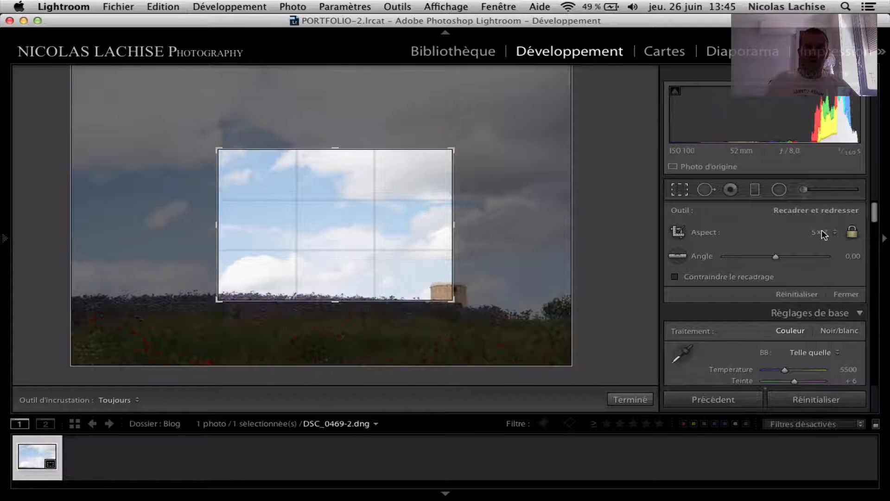
{"action": "left_click", "coordinate": [821, 232]}
{"action": "left_click", "coordinate": [814, 240]}
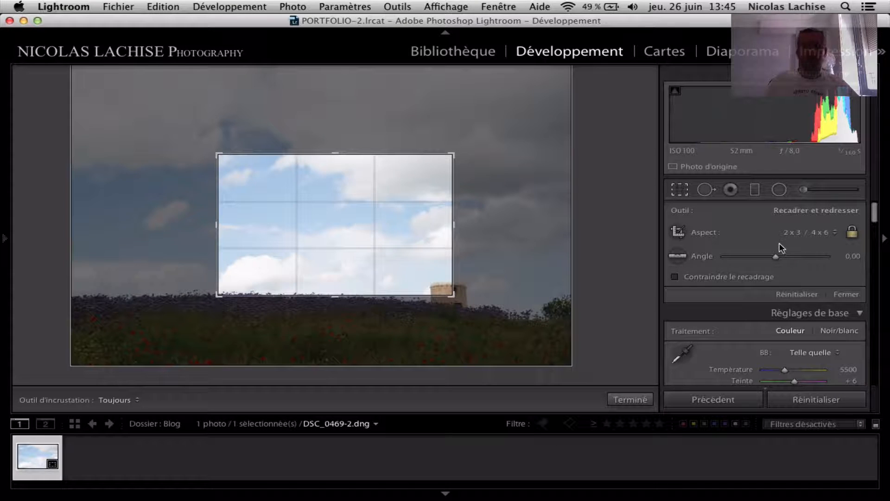
{"action": "left_click_drag", "start_coordinate": [328, 229], "coordinate": [281, 188]}
Set the crop ratio to 16 x 9, then enlarge and reposition the frame around the tower and flower field.
{"action": "left_click", "coordinate": [823, 232]}
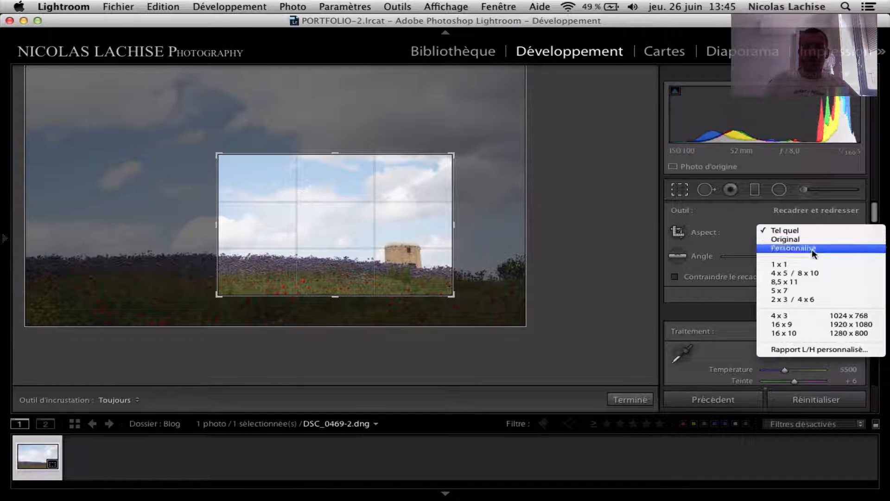
{"action": "left_click", "coordinate": [791, 324]}
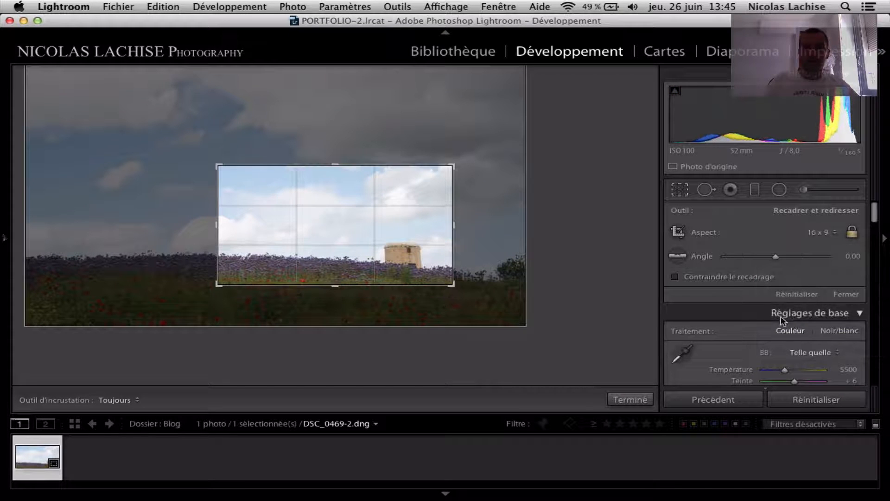
{"action": "left_click_drag", "start_coordinate": [451, 226], "coordinate": [476, 224]}
{"action": "mouse_move", "coordinate": [342, 227]}
{"action": "left_mouse_down"}
{"action": "mouse_move", "coordinate": [334, 231]}
{"action": "mouse_move", "coordinate": [360, 222]}
{"action": "mouse_move", "coordinate": [350, 222]}
{"action": "left_mouse_up"}
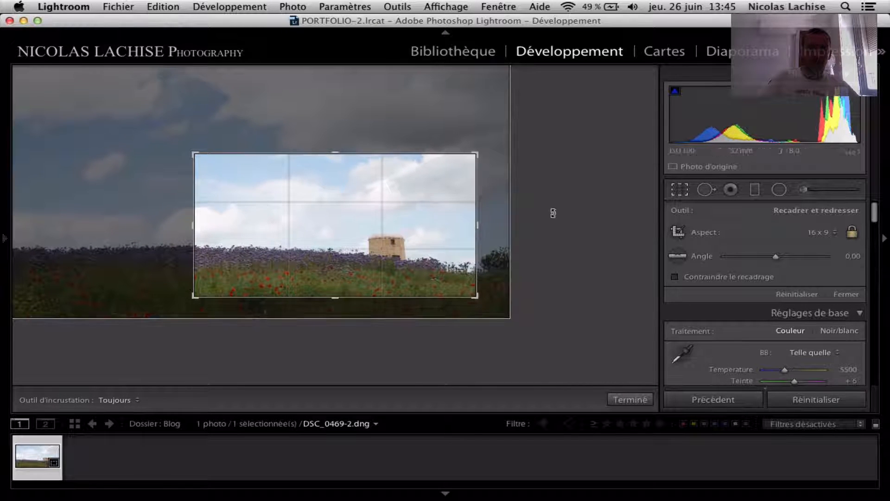
Unlock the crop ratio, stretch the frame into a wide panorama of sky, flower field and tower, and apply the crop.
{"action": "left_click", "coordinate": [852, 231]}
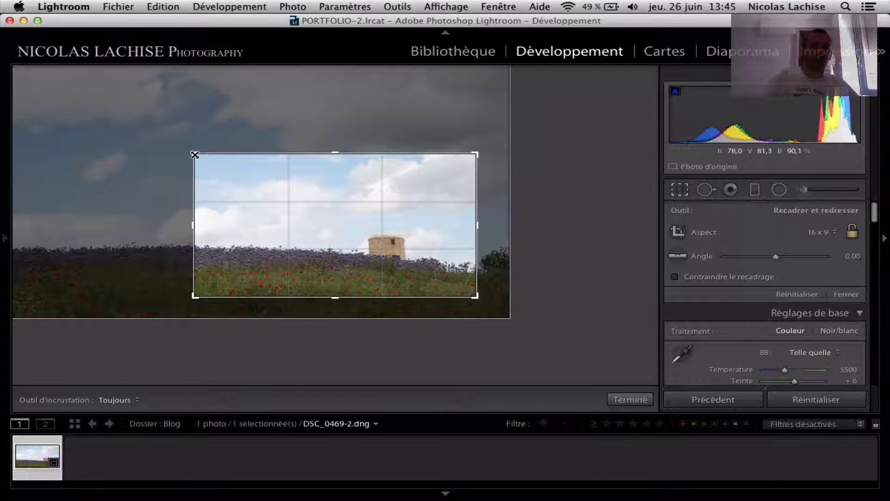
{"action": "left_click_drag", "start_coordinate": [194, 155], "coordinate": [109, 167]}
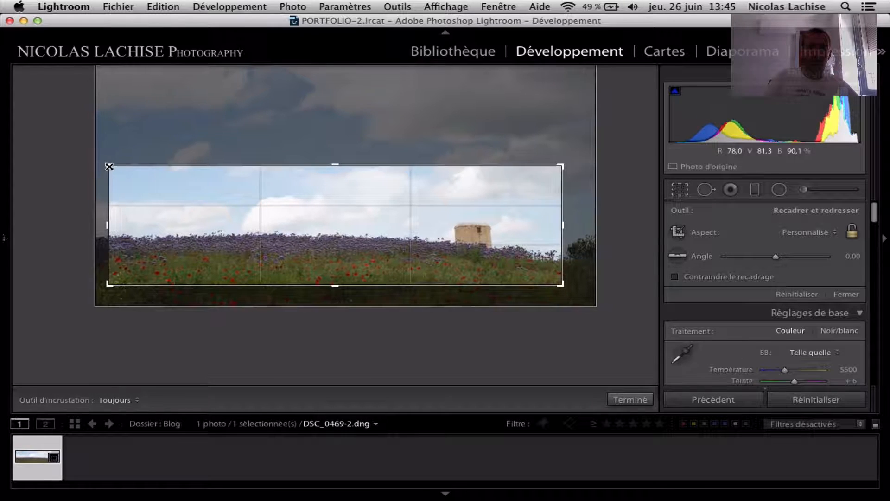
{"action": "left_click_drag", "start_coordinate": [326, 162], "coordinate": [331, 150]}
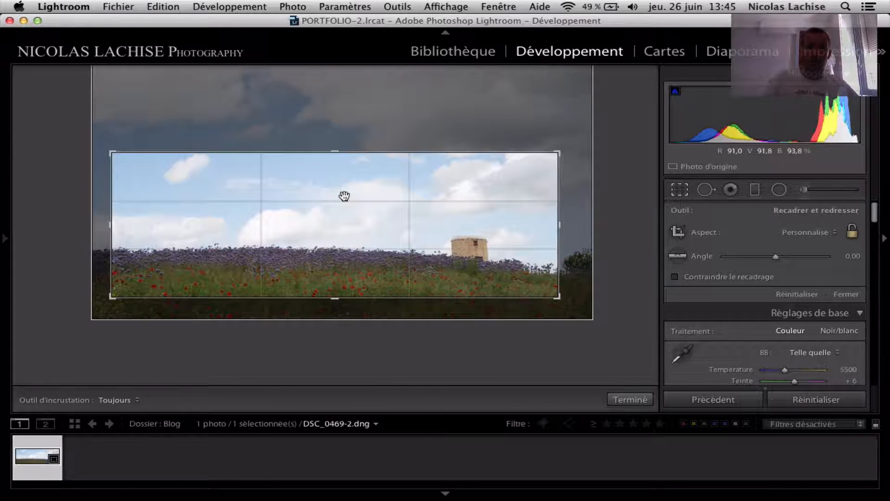
{"action": "key", "text": "Return"}
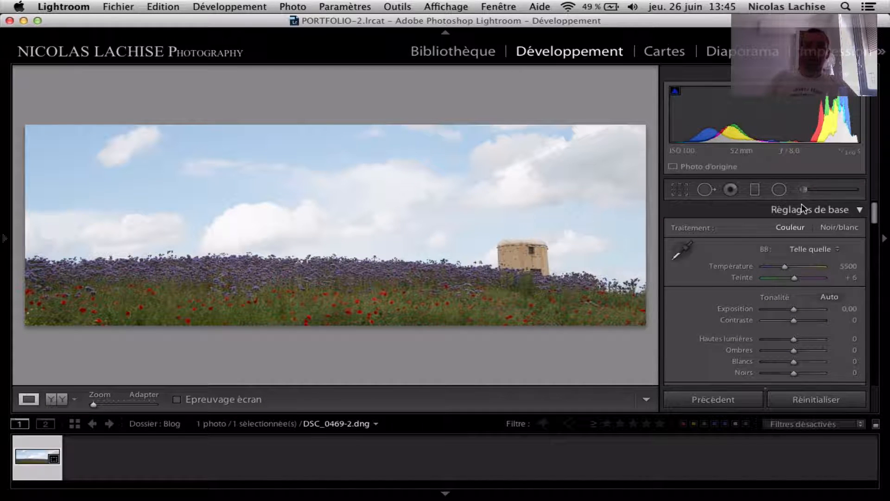
Collapse all the develop sections, from Réglages de base down to Etalonnage de l'appareil photo.
{"action": "scroll", "coordinate": [872, 213], "scroll_direction": "down", "scroll_amount": 3}
{"action": "scroll", "coordinate": [877, 208], "scroll_direction": "up", "scroll_amount": 3}
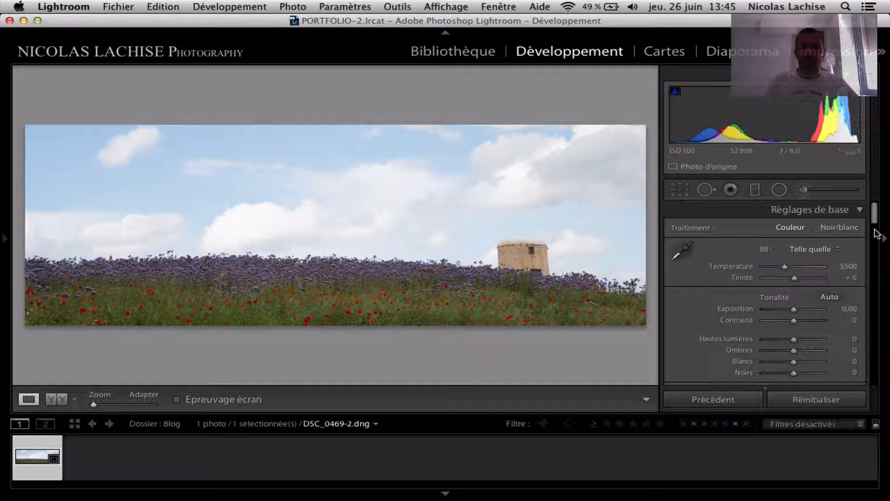
{"action": "left_click", "coordinate": [858, 210]}
{"action": "left_click", "coordinate": [855, 228]}
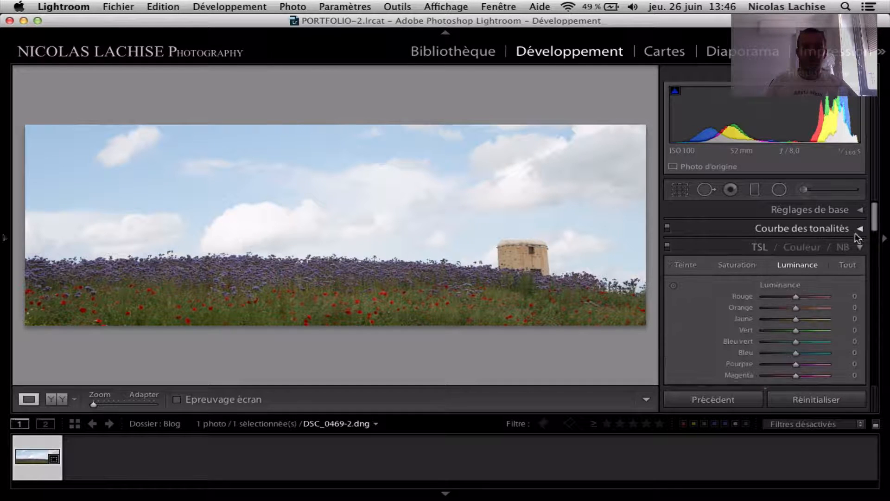
{"action": "left_click", "coordinate": [858, 246]}
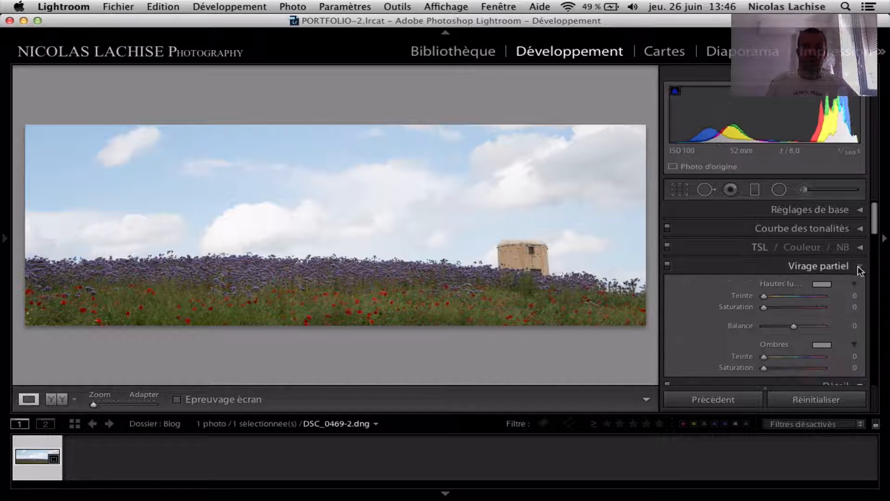
{"action": "left_click", "coordinate": [858, 267]}
{"action": "left_click", "coordinate": [862, 284]}
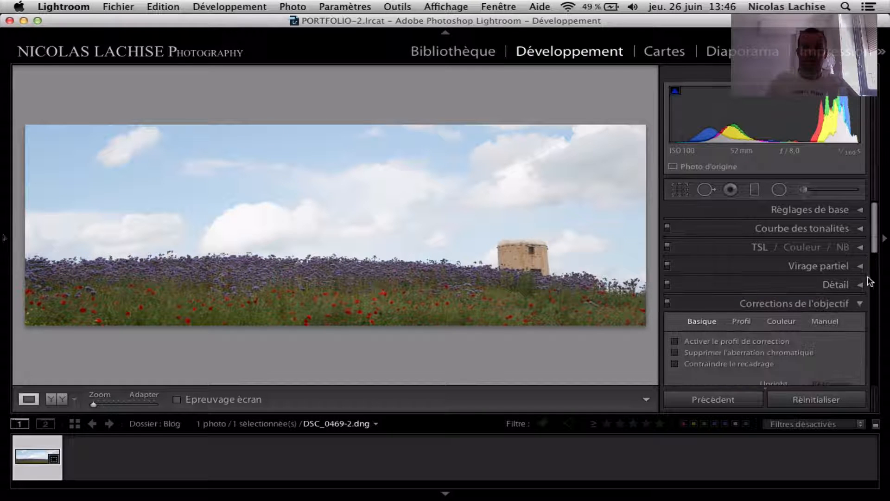
{"action": "left_click", "coordinate": [860, 304]}
{"action": "left_click", "coordinate": [861, 323]}
{"action": "right_click", "coordinate": [864, 303]}
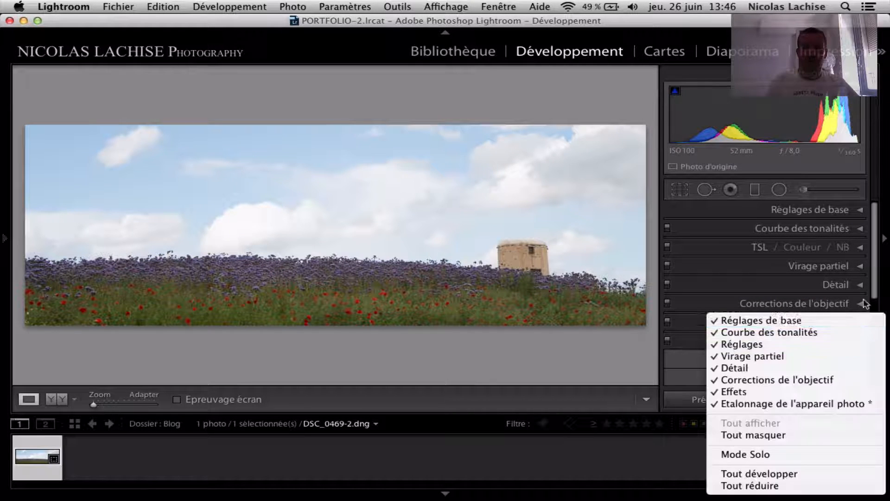
{"action": "left_click", "coordinate": [877, 287]}
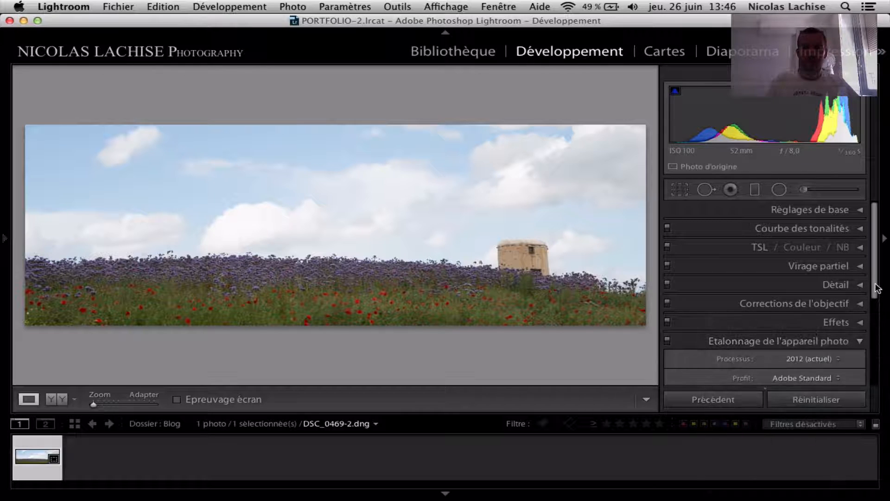
{"action": "left_click", "coordinate": [858, 341]}
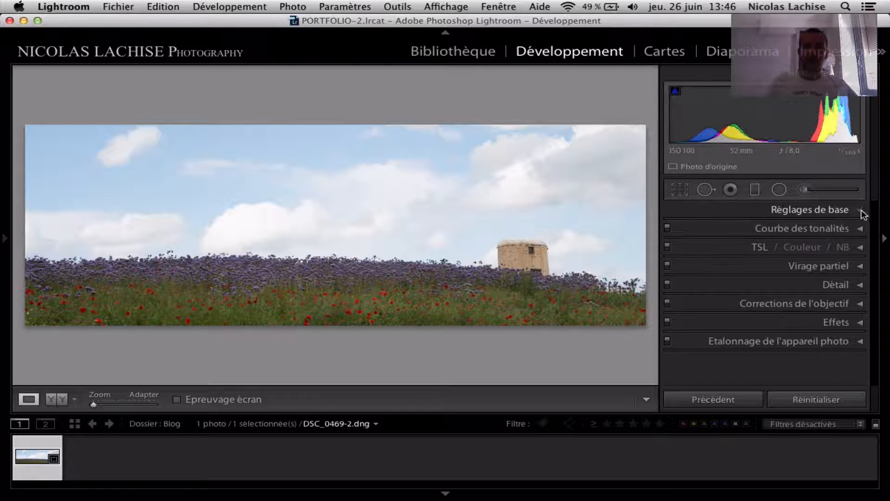
Expand Réglages de base and examine its white balance, tone and presence settings.
{"action": "left_click", "coordinate": [860, 211]}
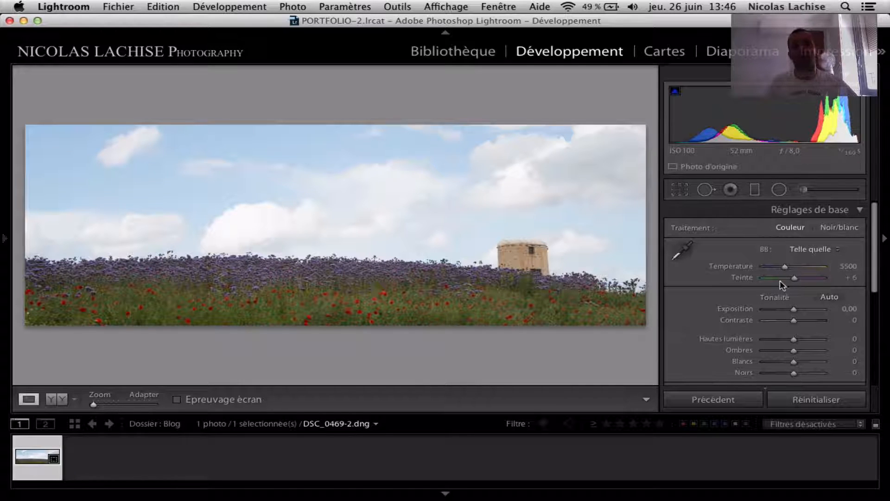
{"action": "scroll", "coordinate": [876, 229], "scroll_direction": "down", "scroll_amount": 2}
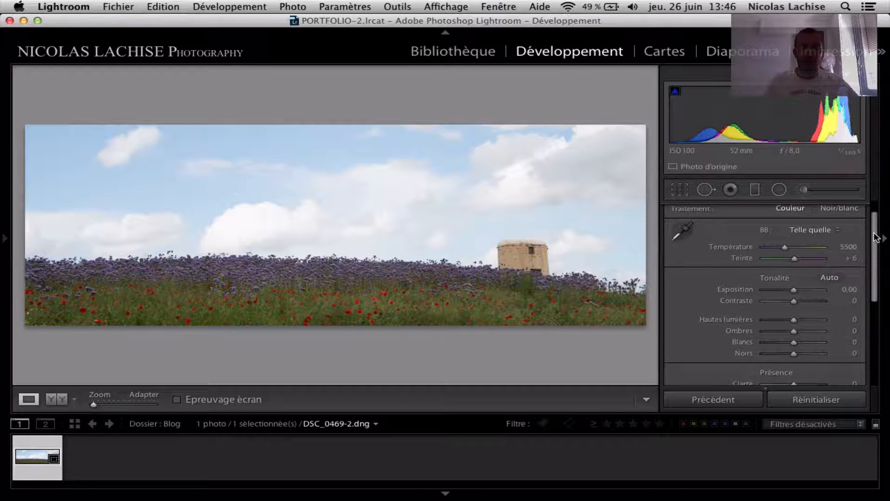
{"action": "scroll", "coordinate": [875, 227], "scroll_direction": "up", "scroll_amount": 2}
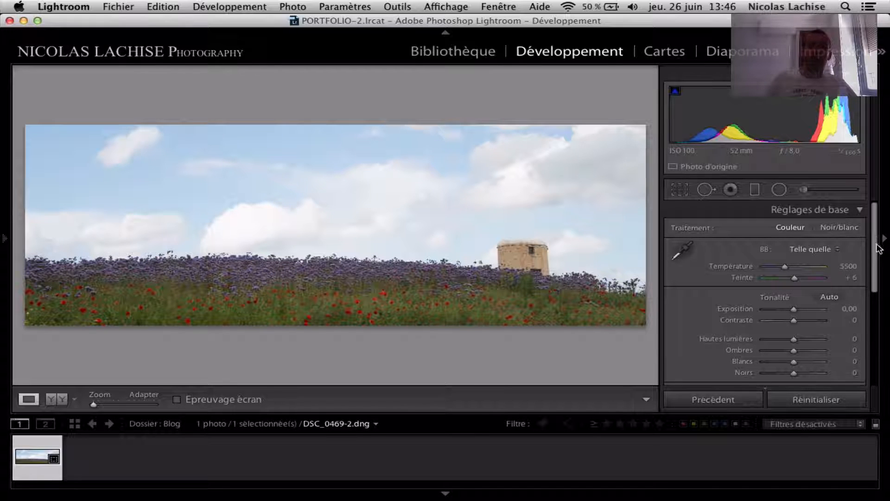
{"action": "scroll", "coordinate": [876, 246], "scroll_direction": "down", "scroll_amount": 2}
{"action": "scroll", "coordinate": [876, 246], "scroll_direction": "up", "scroll_amount": 2}
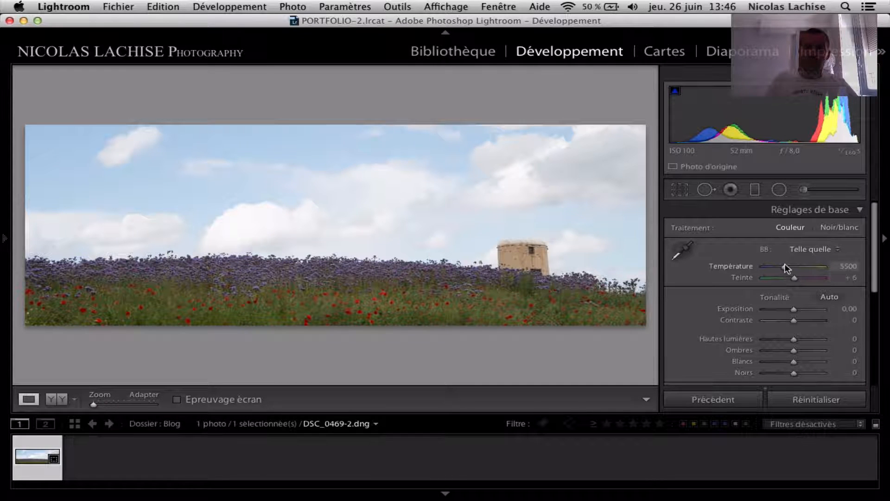
Lower the white balance temperature to 4440.
{"action": "mouse_move", "coordinate": [785, 263]}
{"action": "left_mouse_down"}
{"action": "mouse_move", "coordinate": [808, 263]}
{"action": "mouse_move", "coordinate": [768, 260]}
{"action": "mouse_move", "coordinate": [779, 264]}
{"action": "left_mouse_up"}
{"action": "left_click", "coordinate": [689, 246]}
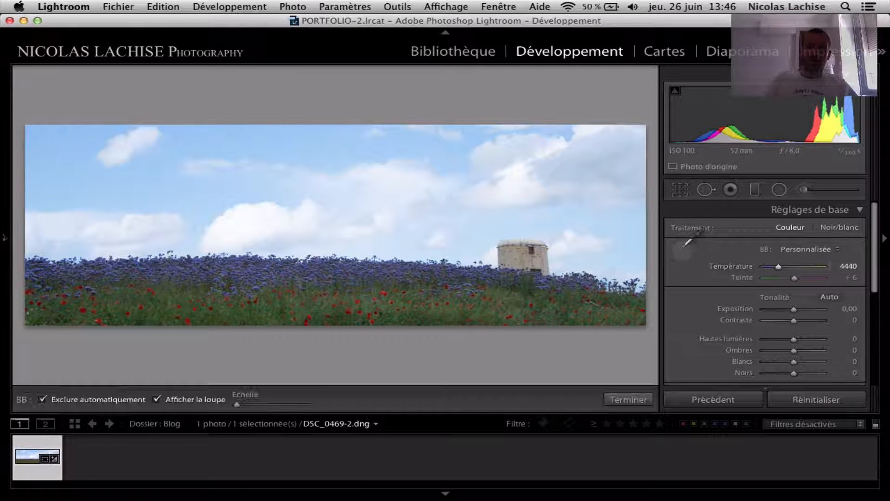
{"action": "left_click", "coordinate": [684, 249]}
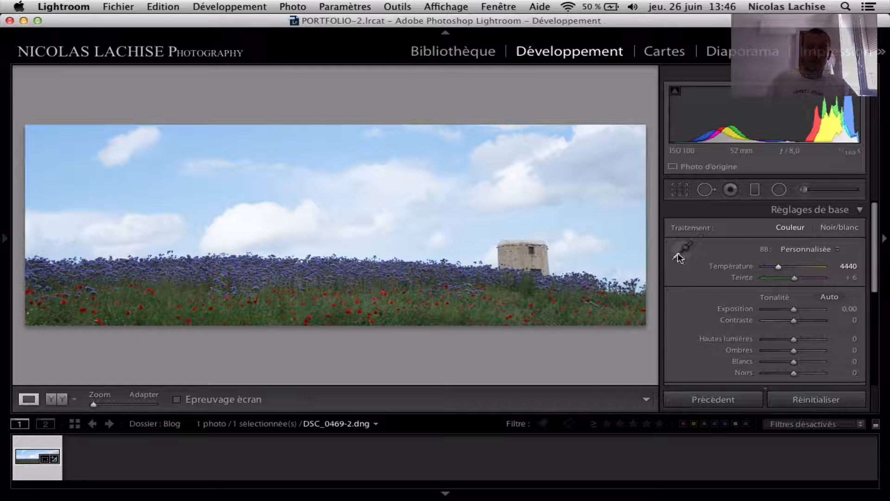
Sample neutral white balance targets with the white balance picker, at the tower's top edge and on its stonework.
{"action": "left_click", "coordinate": [678, 258]}
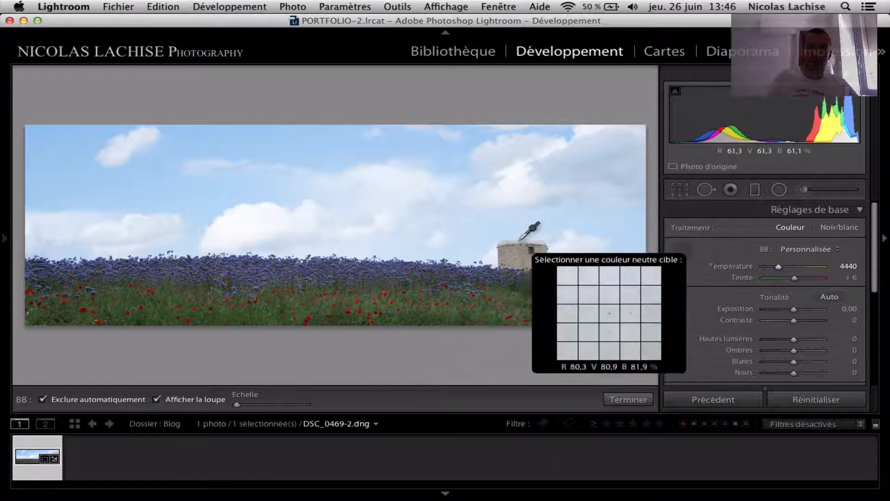
{"action": "left_click", "coordinate": [521, 237]}
{"action": "left_click", "coordinate": [673, 247]}
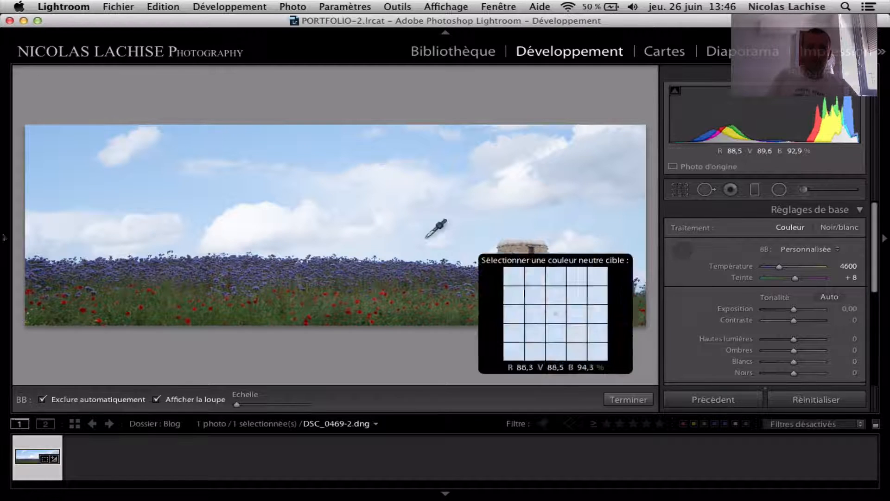
{"action": "left_click", "coordinate": [254, 229]}
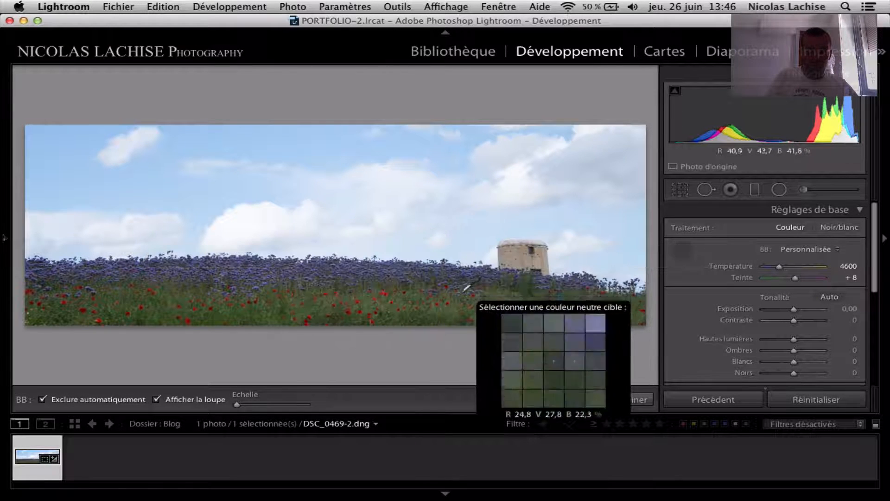
{"action": "left_click", "coordinate": [531, 251]}
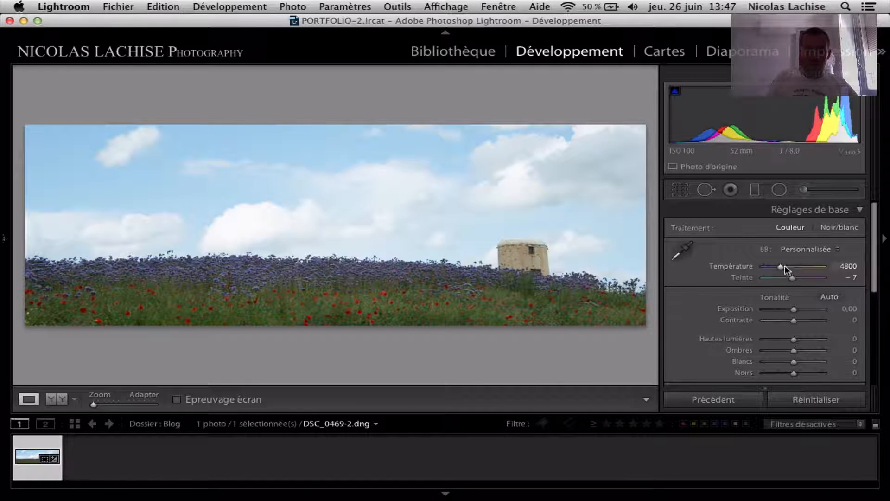
Set the white balance temperature to 5500 and the tint to +10.
{"action": "left_click_drag", "start_coordinate": [781, 265], "coordinate": [783, 265]}
{"action": "left_click", "coordinate": [837, 266]}
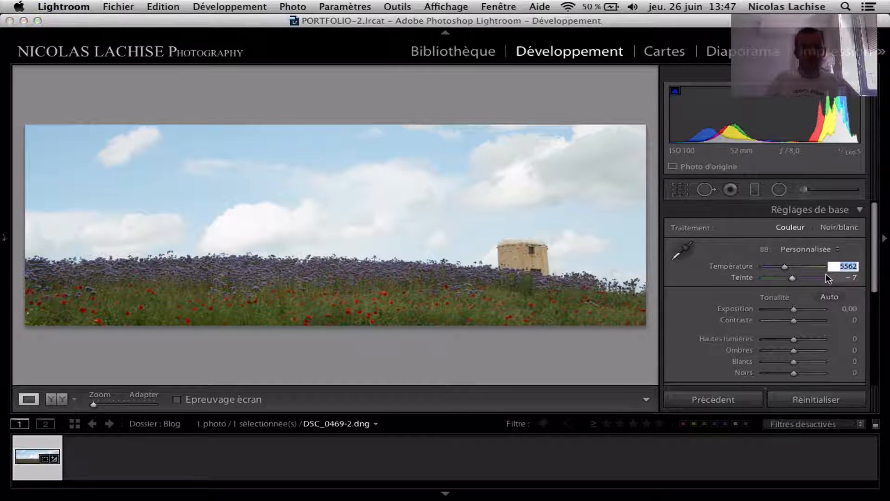
{"action": "type", "text": "55"}
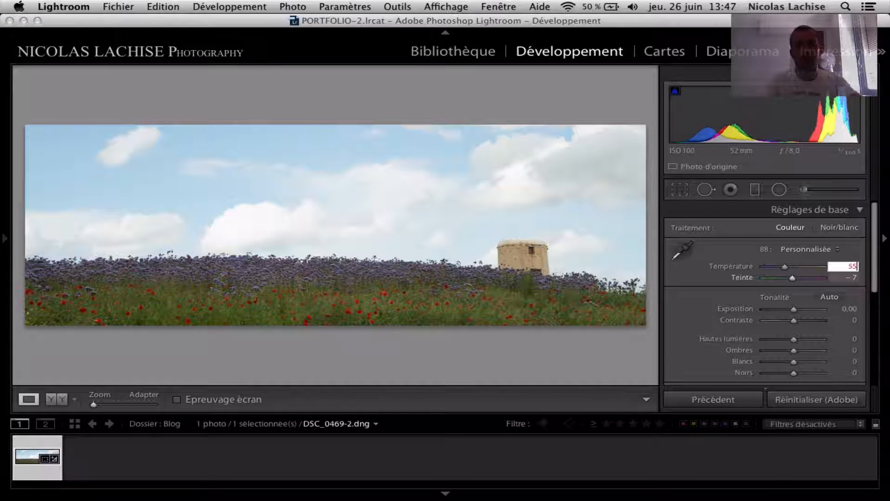
{"action": "key", "text": "Tab"}
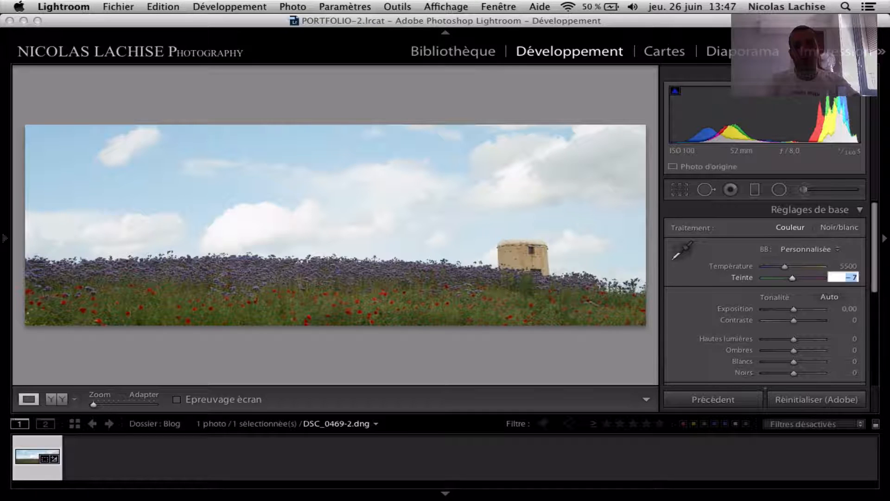
{"action": "key", "text": "Return"}
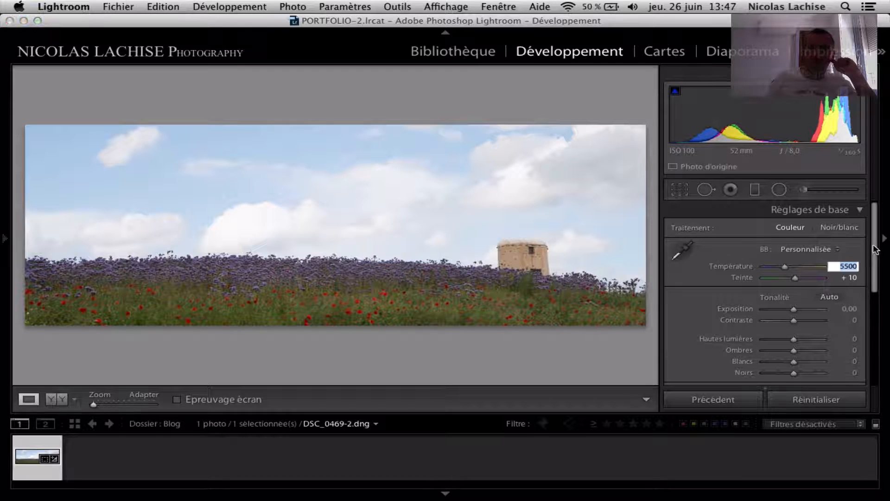
Test a different exposure, reset it to 0.00, and set the contrast to -21.
{"action": "left_click_drag", "start_coordinate": [876, 248], "coordinate": [877, 262]}
{"action": "scroll", "coordinate": [872, 252], "scroll_direction": "down", "scroll_amount": 1}
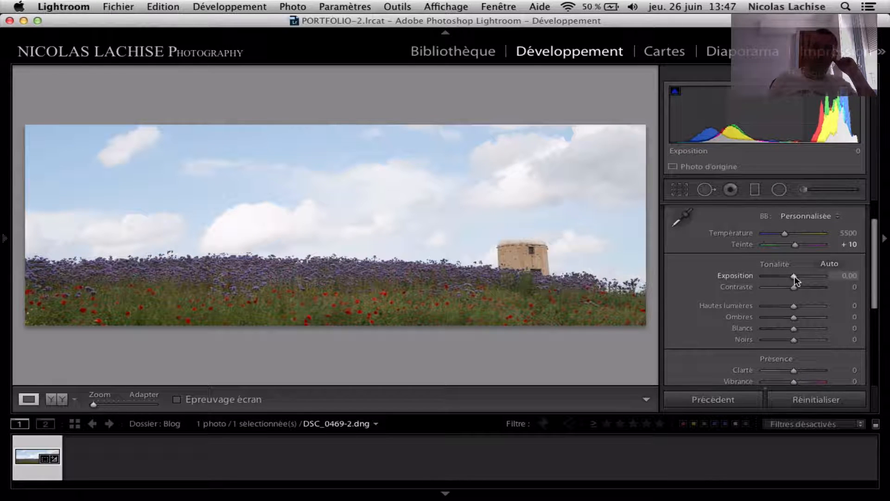
{"action": "left_click_drag", "start_coordinate": [794, 276], "coordinate": [778, 293]}
{"action": "double_click", "coordinate": [765, 278]}
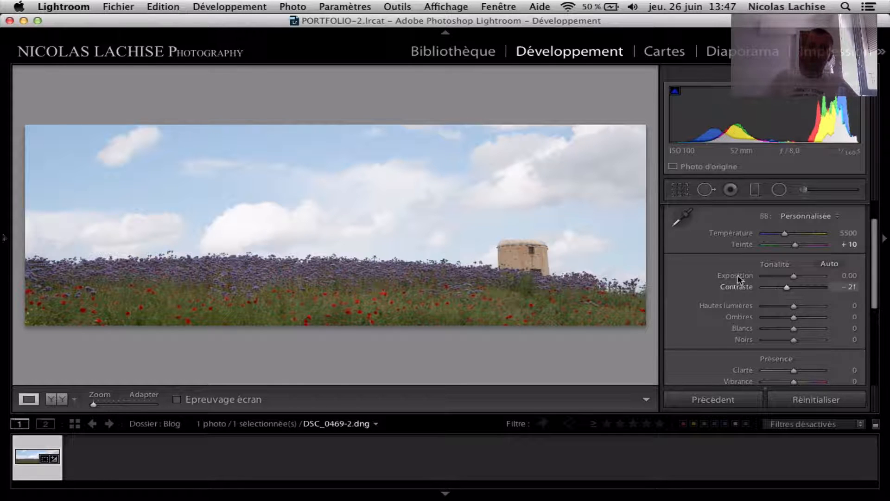
Test the contrast at +100 and return it to 0.
{"action": "left_click_drag", "start_coordinate": [788, 287], "coordinate": [836, 288]}
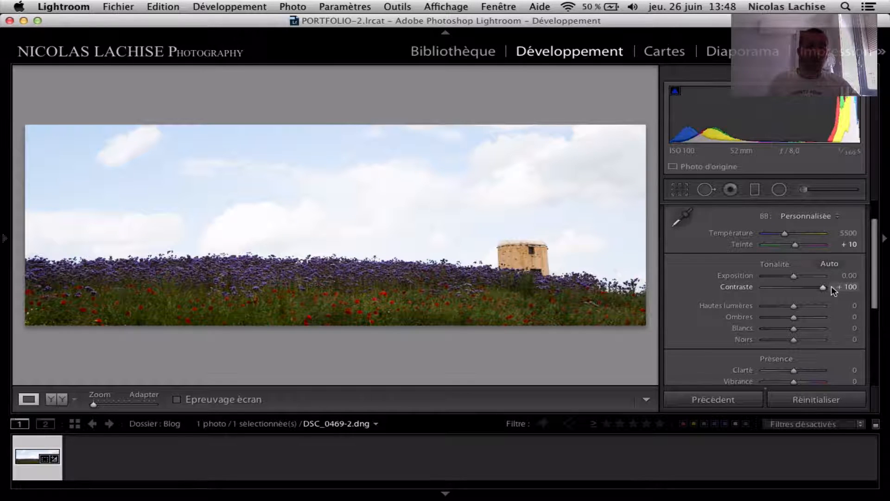
{"action": "left_click_drag", "start_coordinate": [822, 290], "coordinate": [795, 286]}
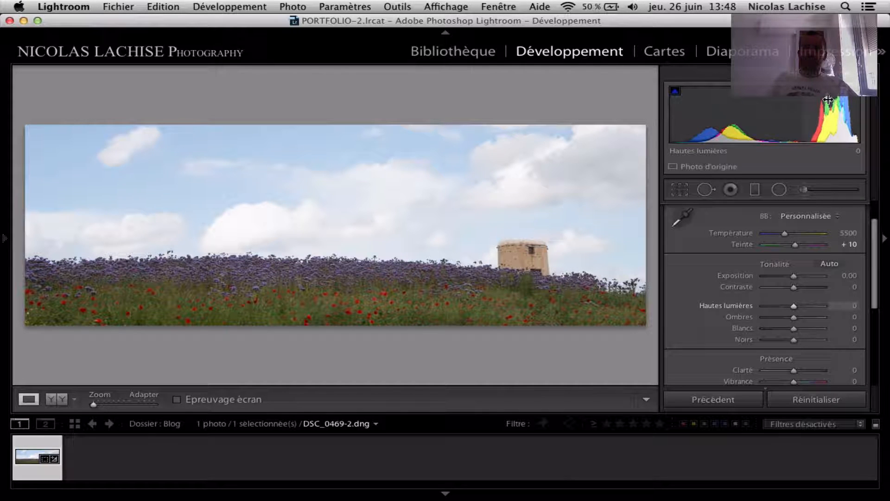
Set the highlights to -100 and the shadows to +49.
{"action": "left_click_drag", "start_coordinate": [824, 97], "coordinate": [819, 96]}
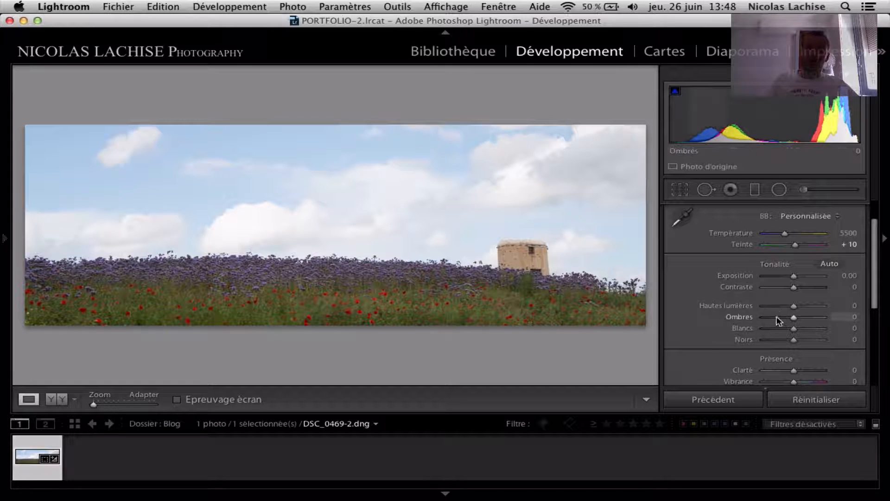
{"action": "mouse_move", "coordinate": [794, 308]}
{"action": "left_mouse_down"}
{"action": "mouse_move", "coordinate": [828, 309]}
{"action": "mouse_move", "coordinate": [753, 301]}
{"action": "mouse_move", "coordinate": [851, 314]}
{"action": "mouse_move", "coordinate": [756, 304]}
{"action": "mouse_move", "coordinate": [796, 305]}
{"action": "left_mouse_up"}
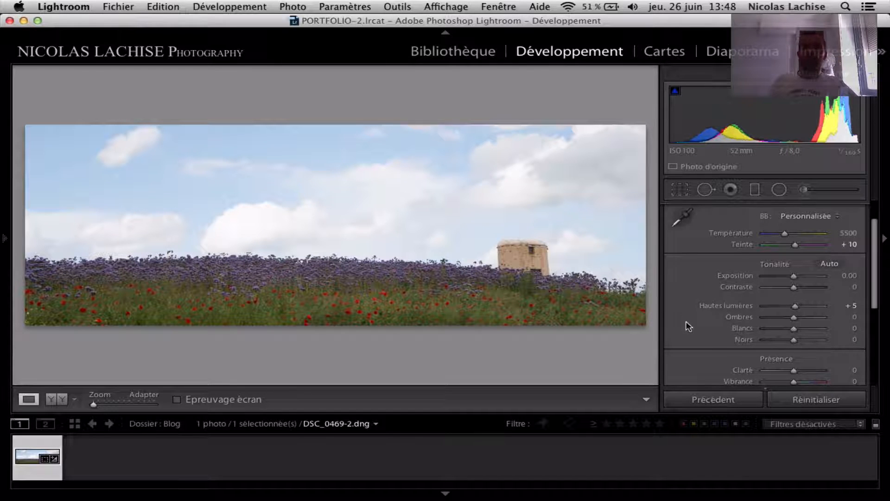
{"action": "scroll", "coordinate": [689, 306], "scroll_direction": "down", "scroll_amount": 2}
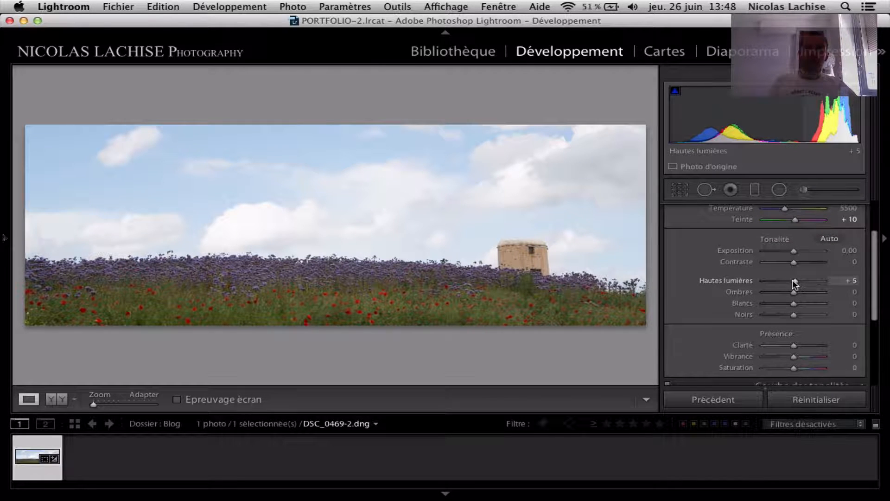
{"action": "left_click_drag", "start_coordinate": [794, 281], "coordinate": [760, 283]}
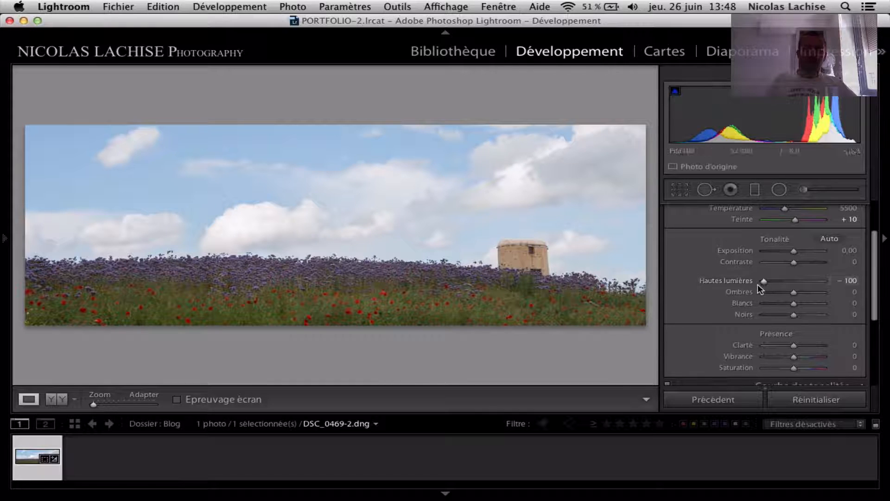
{"action": "mouse_move", "coordinate": [763, 282]}
{"action": "left_mouse_down"}
{"action": "mouse_move", "coordinate": [794, 287]}
{"action": "mouse_move", "coordinate": [745, 287]}
{"action": "mouse_move", "coordinate": [756, 291]}
{"action": "left_mouse_up"}
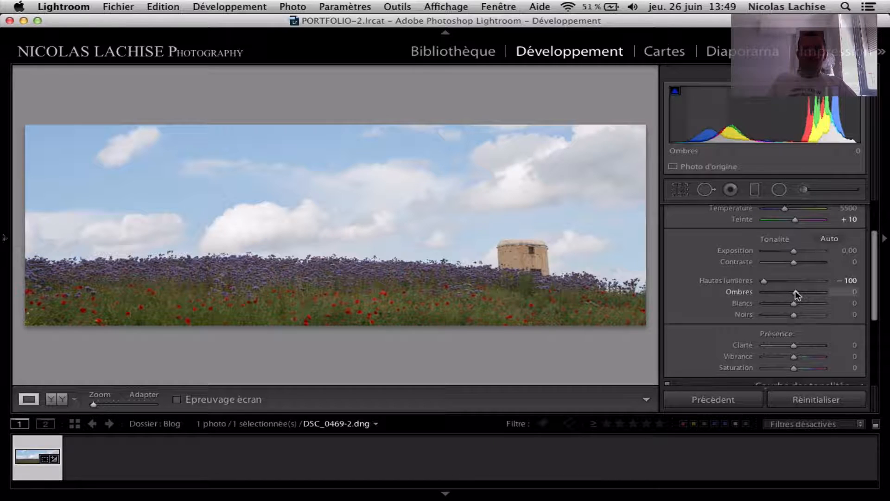
{"action": "left_click_drag", "start_coordinate": [796, 295], "coordinate": [799, 295]}
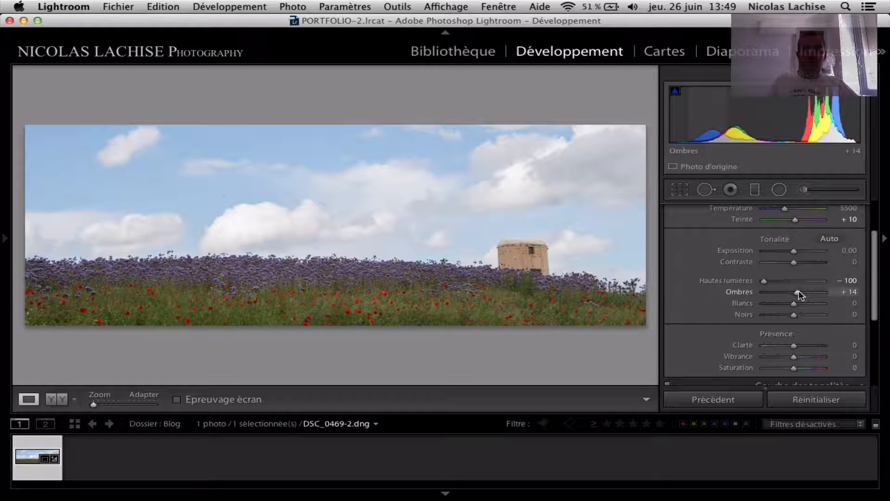
{"action": "mouse_move", "coordinate": [800, 295]}
{"action": "left_mouse_down"}
{"action": "mouse_move", "coordinate": [766, 295]}
{"action": "mouse_move", "coordinate": [842, 295]}
{"action": "mouse_move", "coordinate": [757, 299]}
{"action": "mouse_move", "coordinate": [808, 298]}
{"action": "left_mouse_up"}
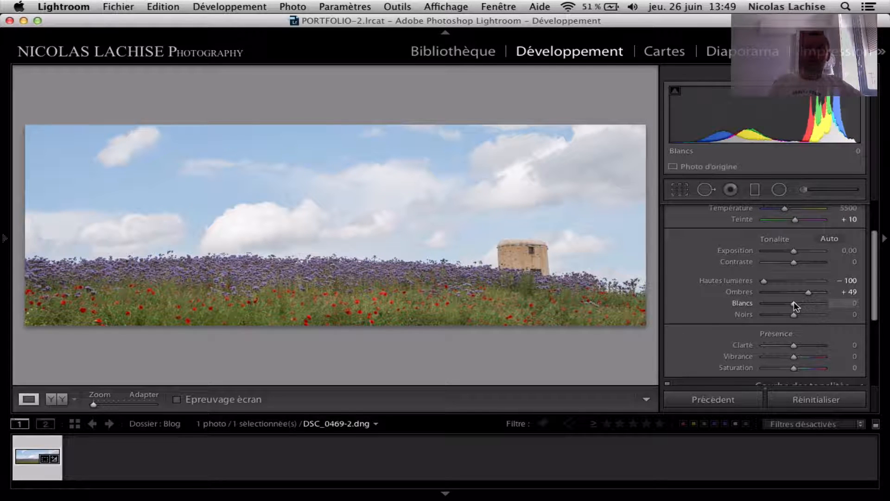
Try the whites at -89, restore them to 0, and lower the blacks to -14.
{"action": "left_click_drag", "start_coordinate": [796, 305], "coordinate": [767, 302]}
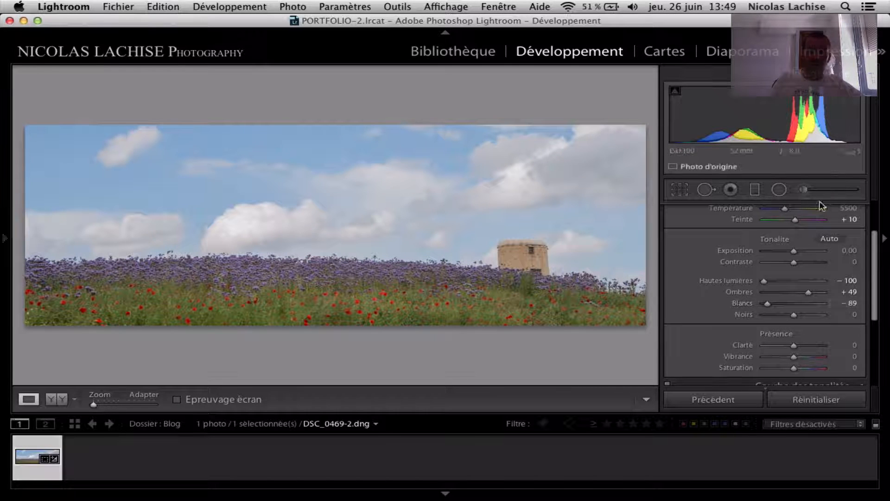
{"action": "mouse_move", "coordinate": [794, 314]}
{"action": "left_mouse_down"}
{"action": "mouse_move", "coordinate": [807, 314]}
{"action": "mouse_move", "coordinate": [783, 310]}
{"action": "mouse_move", "coordinate": [791, 308]}
{"action": "left_mouse_up"}
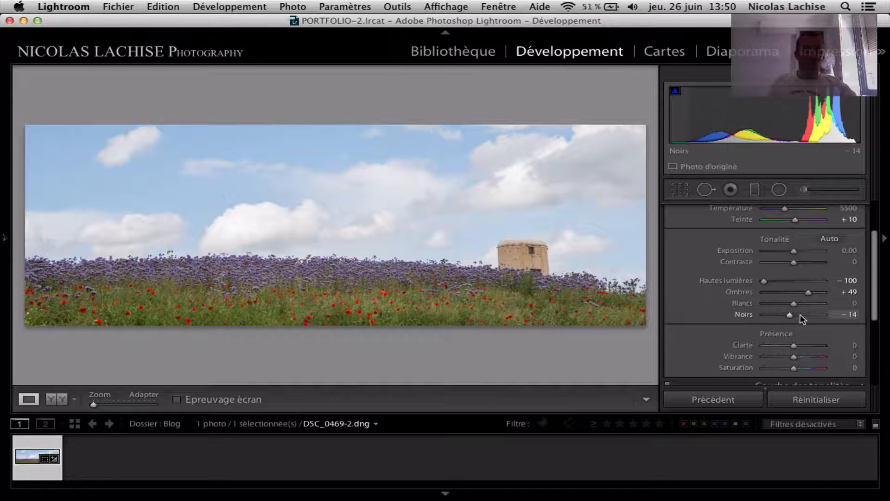
Set the whites to +34, checking highlight clipping with the threshold preview.
{"action": "key", "text": "alt"}
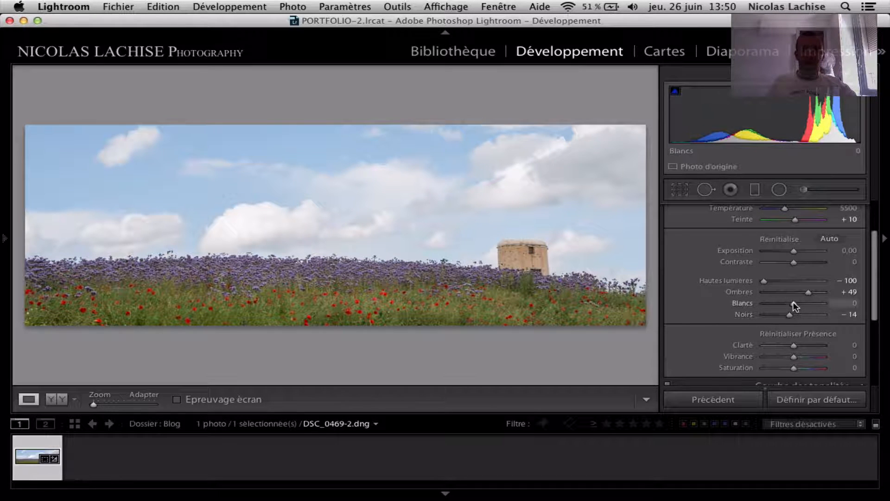
{"action": "left_click", "coordinate": [793, 303], "text": "alt"}
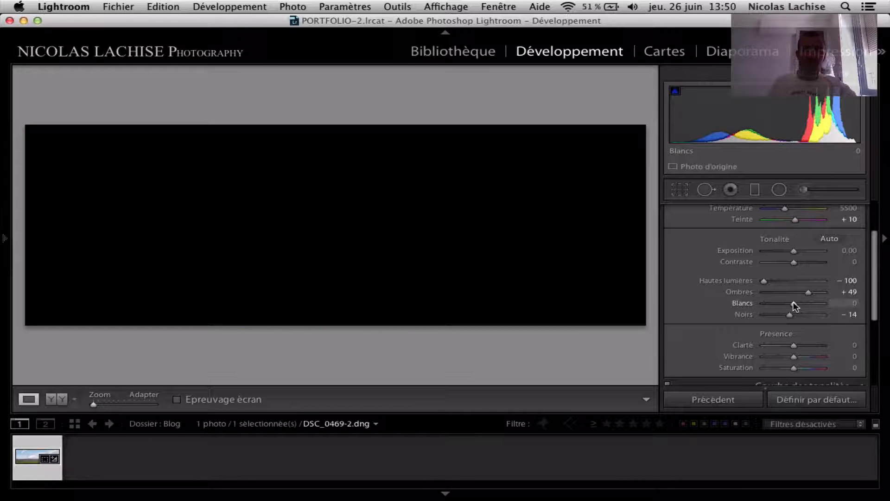
{"action": "left_click_drag", "start_coordinate": [801, 302], "coordinate": [805, 304]}
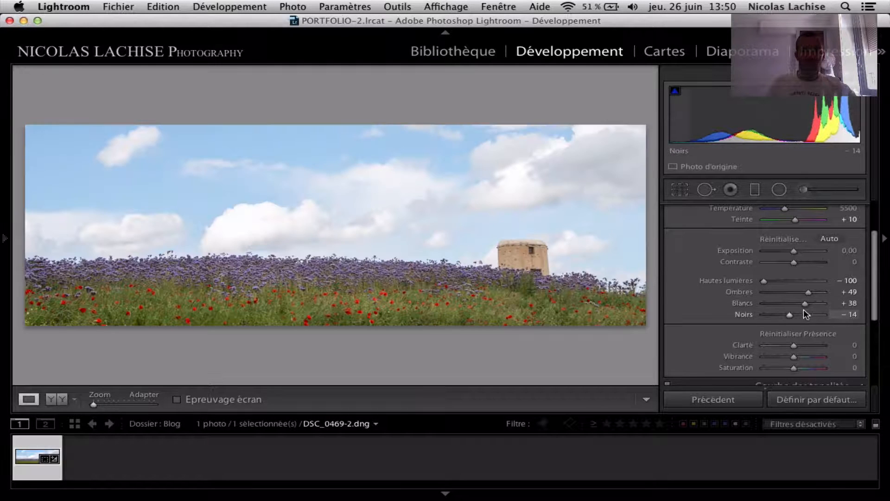
{"action": "double_click", "coordinate": [745, 304]}
{"action": "key", "text": "super+z"}
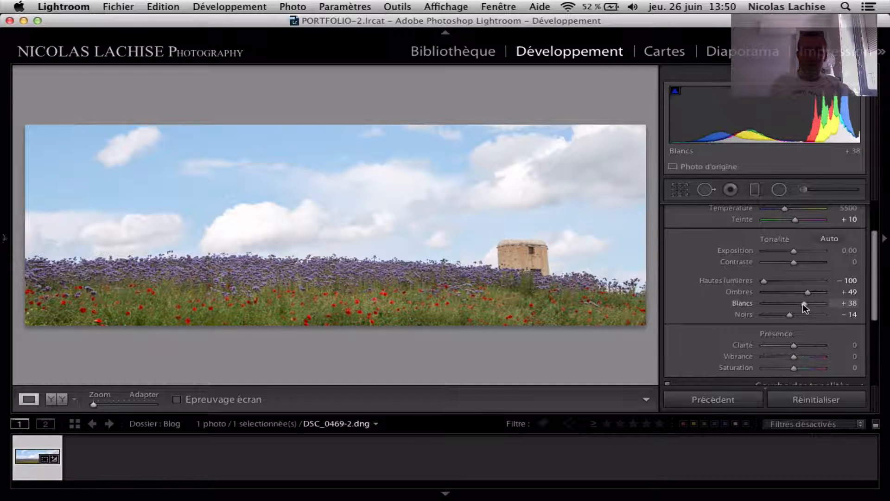
{"action": "left_click_drag", "start_coordinate": [804, 304], "coordinate": [802, 305]}
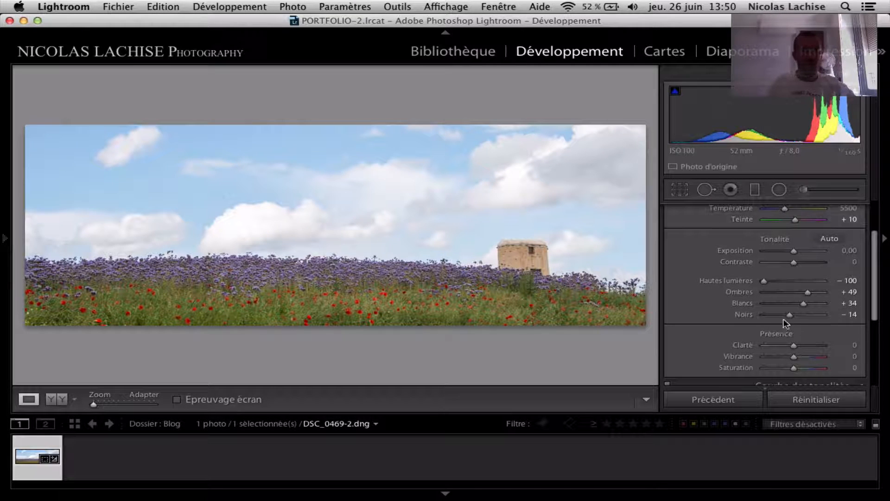
Set the blacks to -49, checking shadow clipping with the threshold preview.
{"action": "key", "text": "alt"}
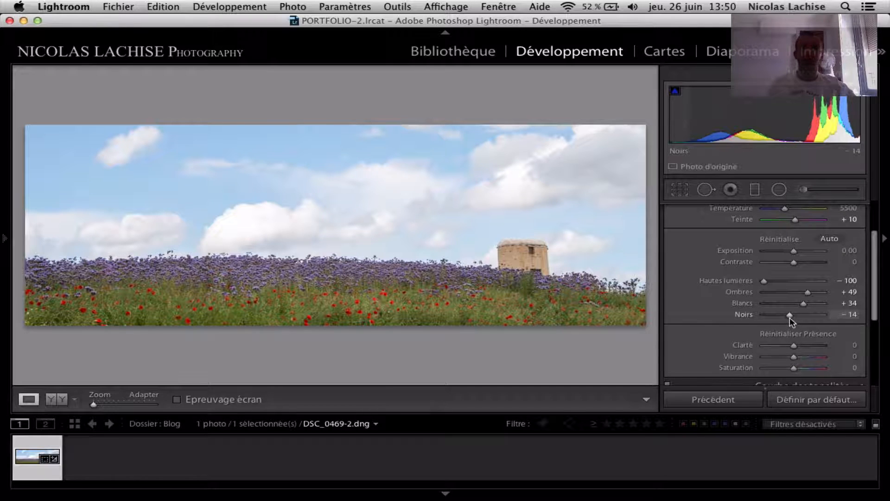
{"action": "left_click_drag", "start_coordinate": [788, 314], "coordinate": [766, 315]}
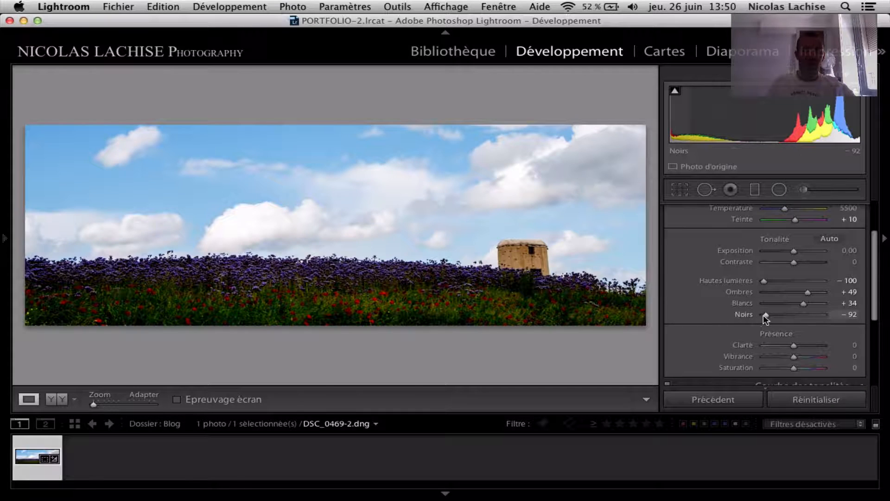
{"action": "left_click_drag", "start_coordinate": [766, 314], "coordinate": [779, 318]}
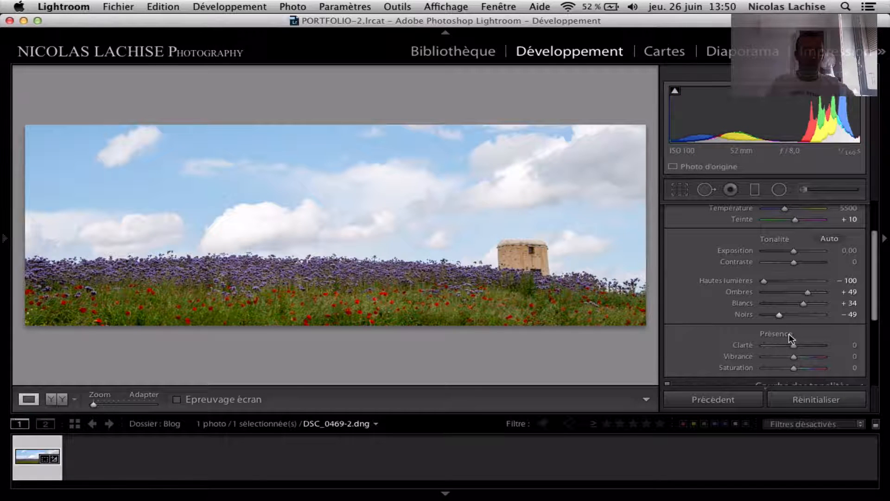
Examine the edited photo in full screen and in the side-by-side before/after comparison.
{"action": "key", "text": "super+alt+1"}
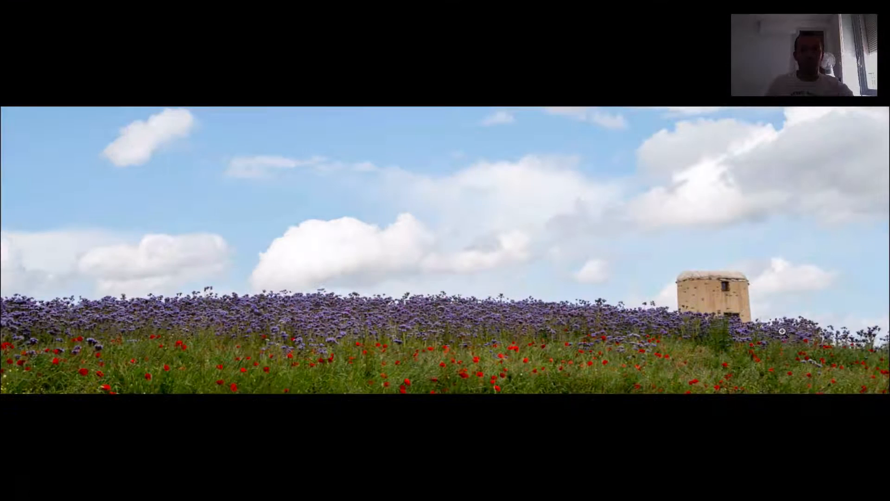
{"action": "key", "text": "f"}
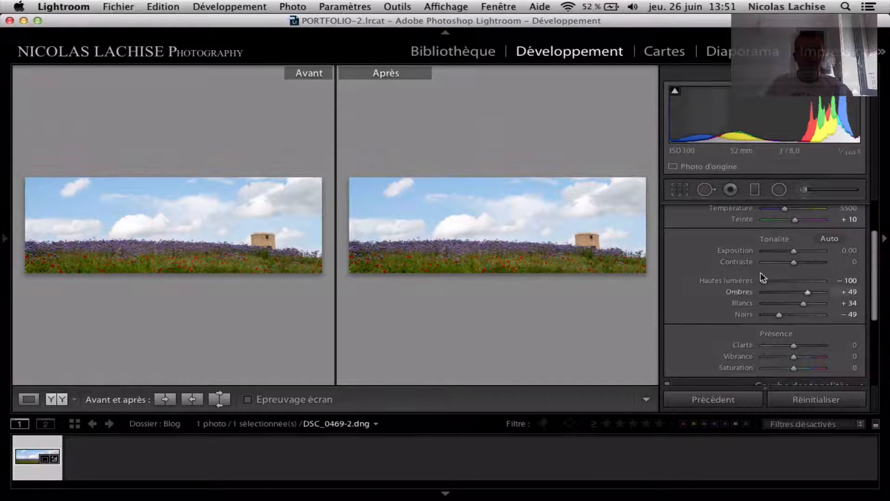
{"action": "key", "text": "y"}
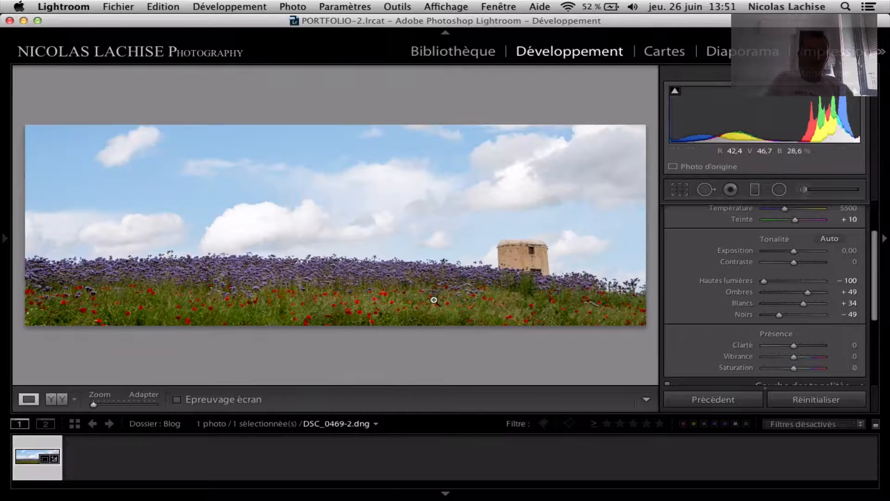
Create a virtual copy of the edited photo and reset the copy's develop settings.
{"action": "right_click", "coordinate": [44, 459]}
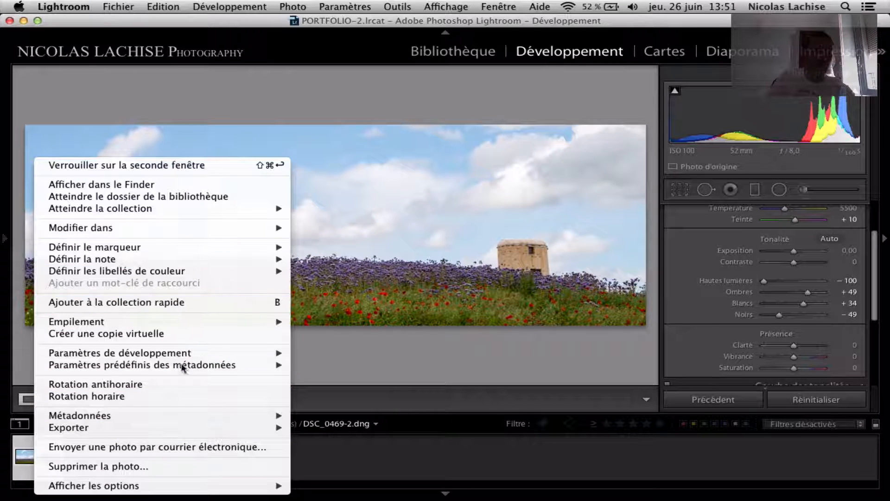
{"action": "left_click", "coordinate": [199, 336]}
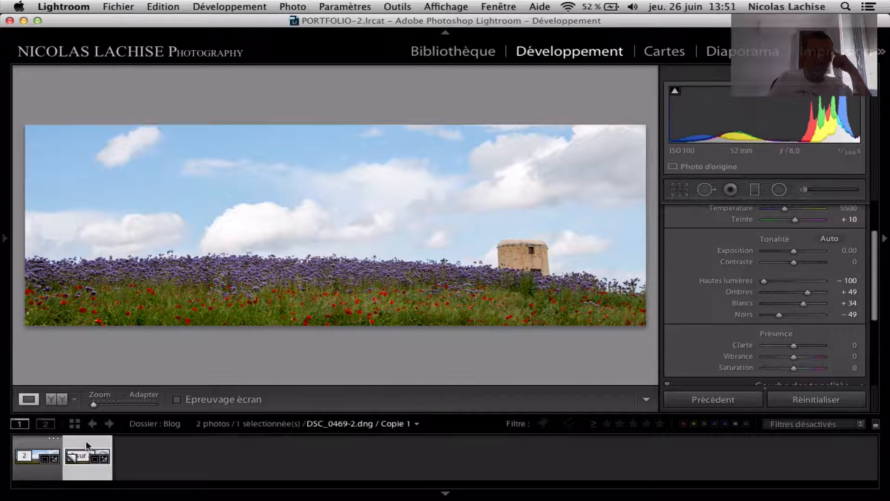
{"action": "right_click", "coordinate": [87, 439]}
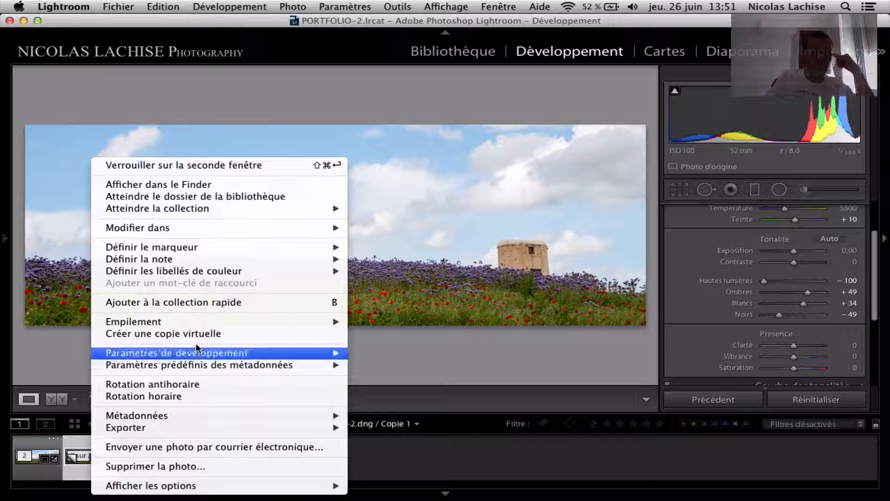
{"action": "mouse_move", "coordinate": [246, 354]}
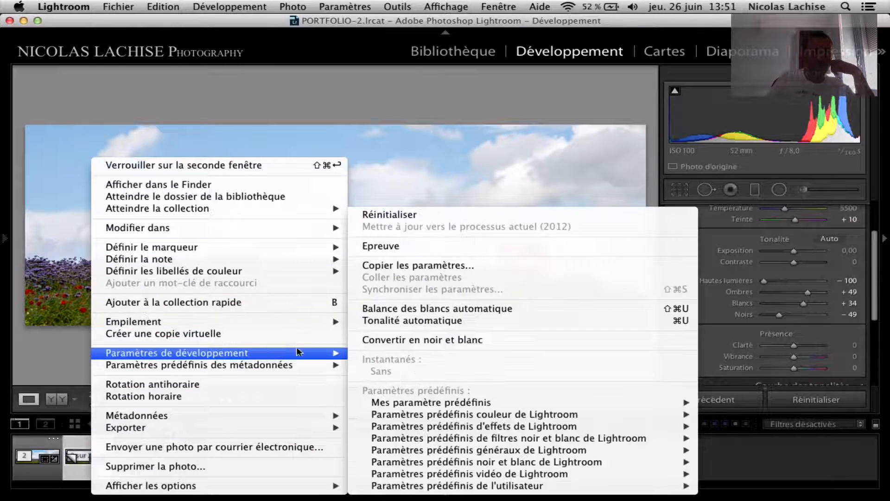
{"action": "left_click", "coordinate": [401, 213]}
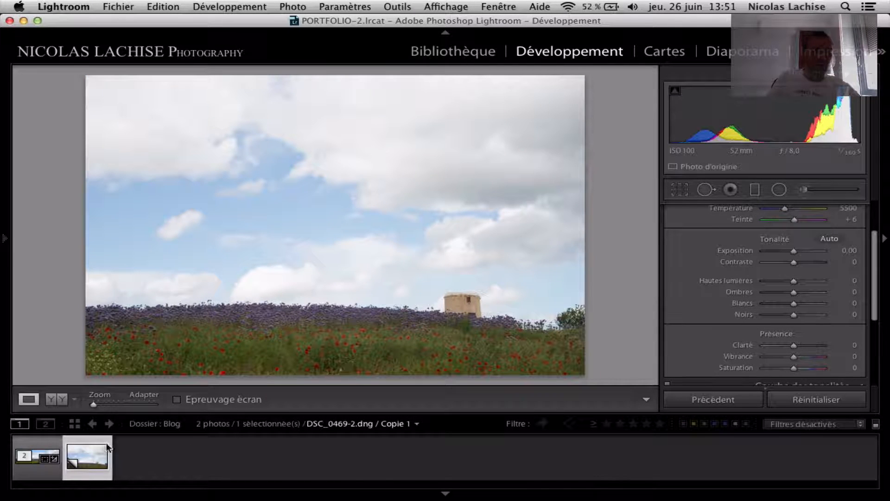
Synchronize only the crop settings, including straightening angle and aspect ratio, from the edited photo to its virtual copy.
{"action": "left_click", "coordinate": [50, 440]}
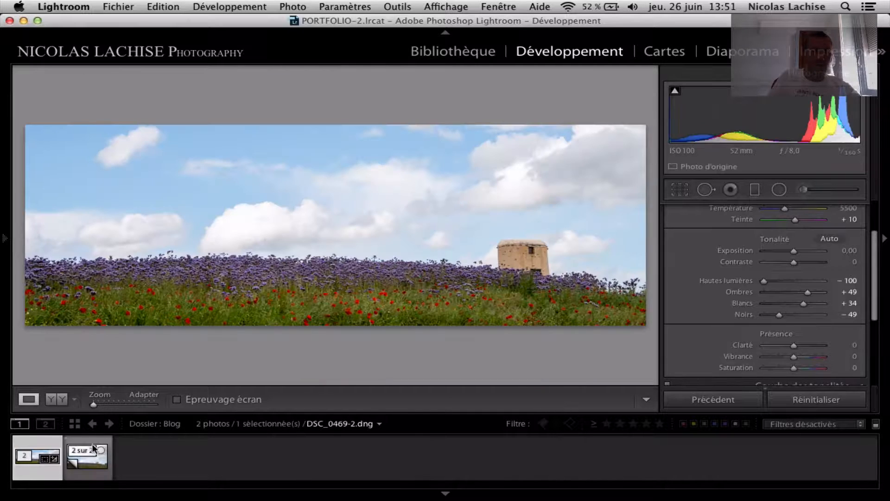
{"action": "left_click", "coordinate": [89, 449], "text": "super"}
{"action": "left_click", "coordinate": [702, 394]}
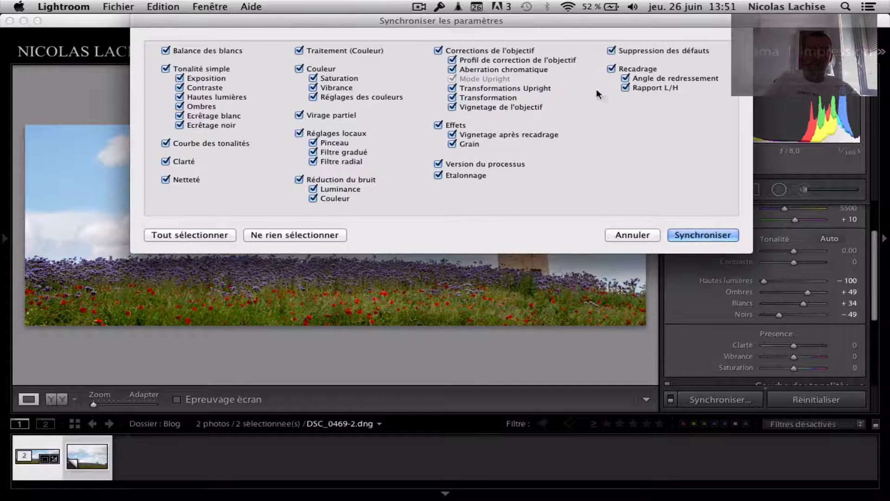
{"action": "left_click", "coordinate": [295, 234]}
{"action": "left_click", "coordinate": [633, 70]}
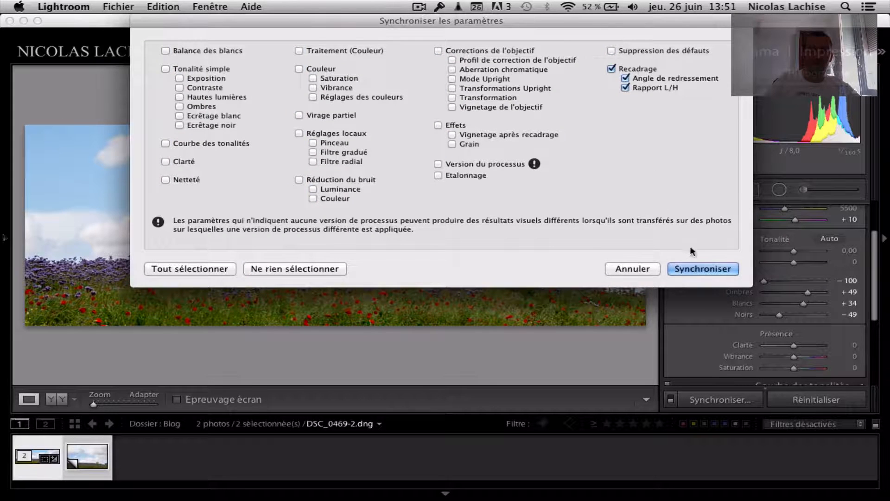
{"action": "left_click", "coordinate": [701, 269]}
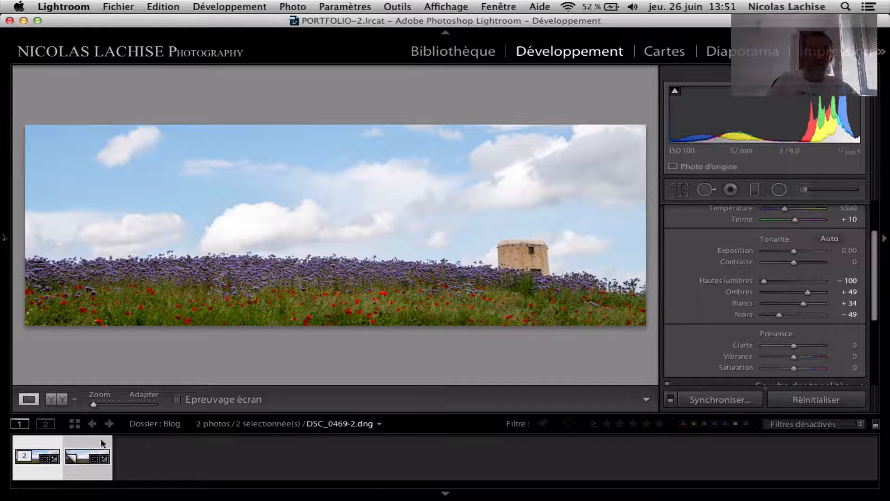
Compare the edited photo with its unedited virtual copy in full screen.
{"action": "left_click", "coordinate": [50, 448]}
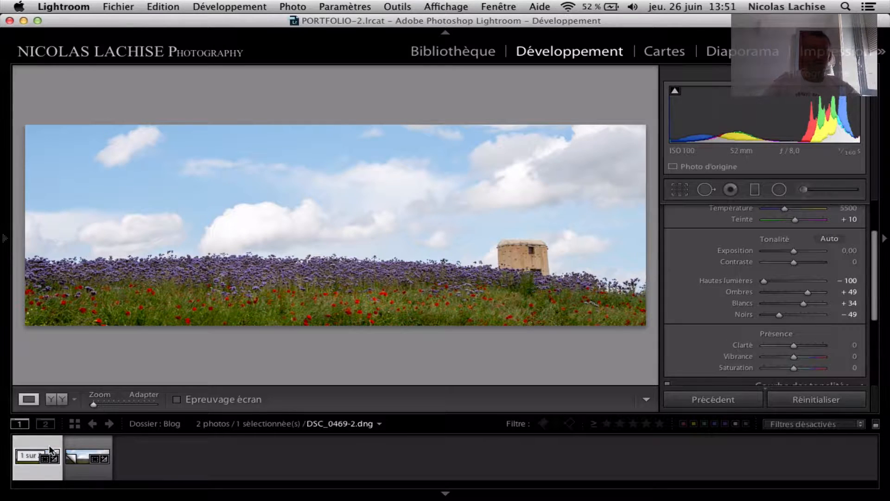
{"action": "key", "text": "f"}
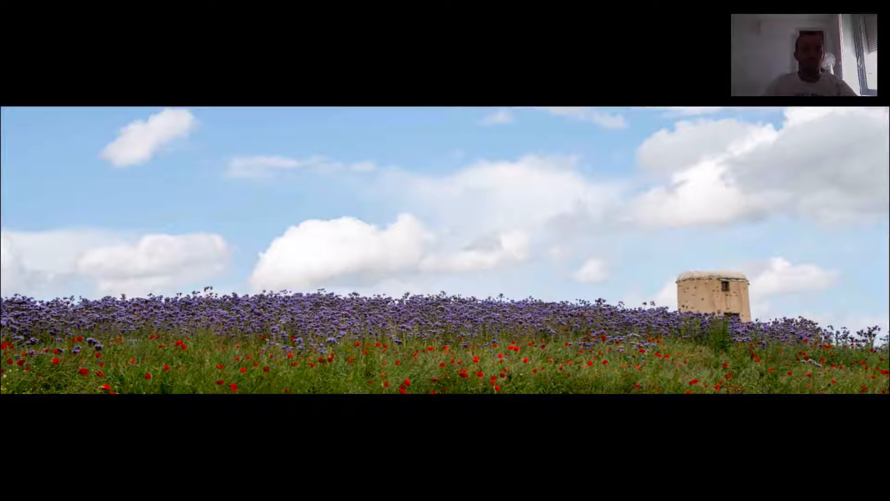
{"action": "key", "text": "Right"}
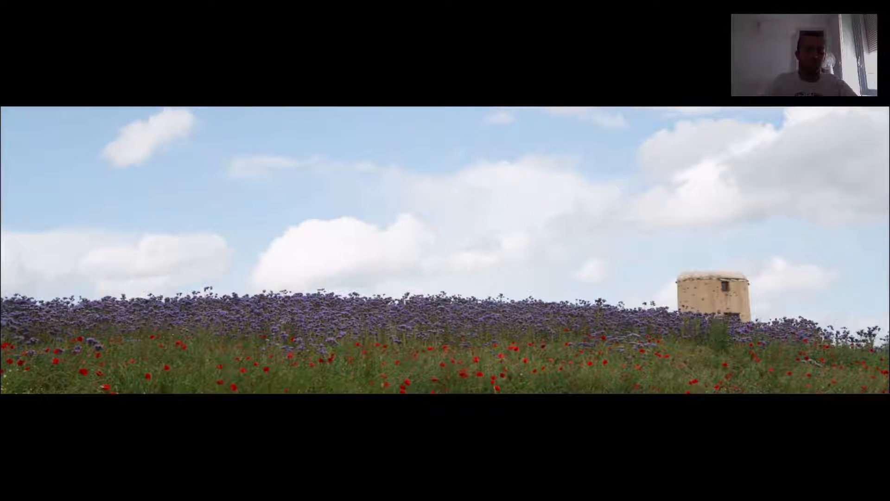
{"action": "key", "text": "Left"}
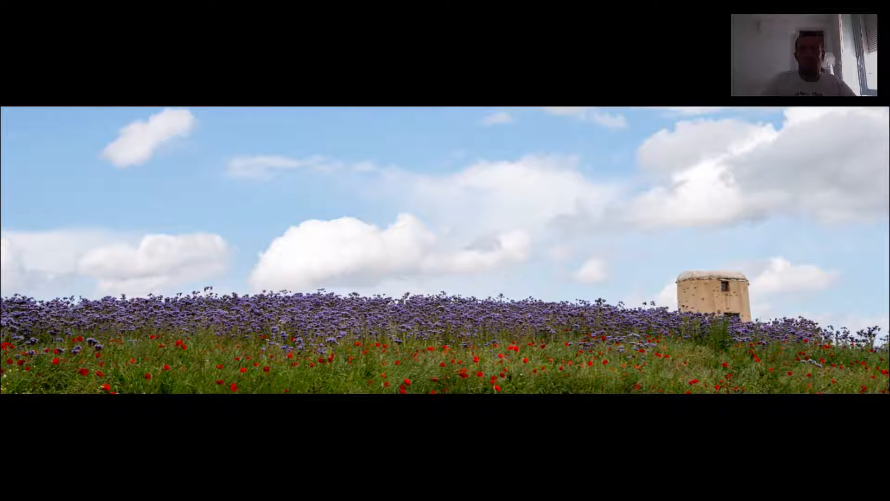
View the unedited virtual copy in full screen, and reselect the edited original photo for further development.
{"action": "key", "text": "Right"}
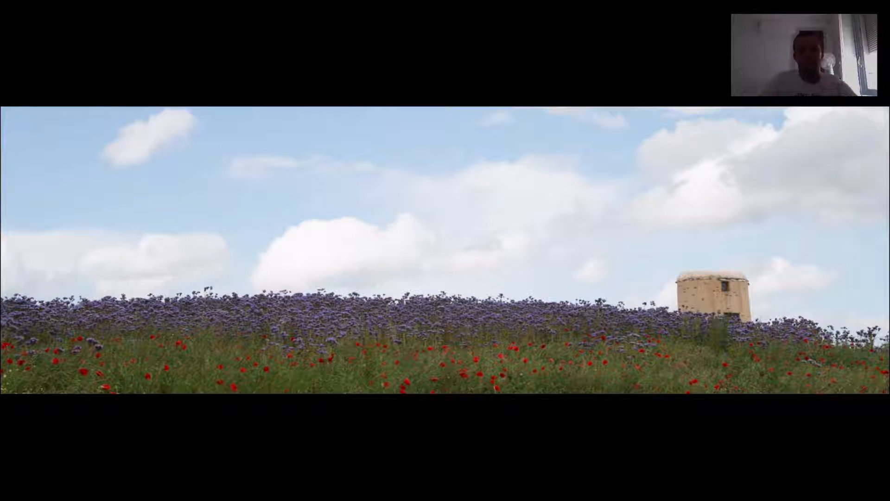
{"action": "key", "text": "Escape"}
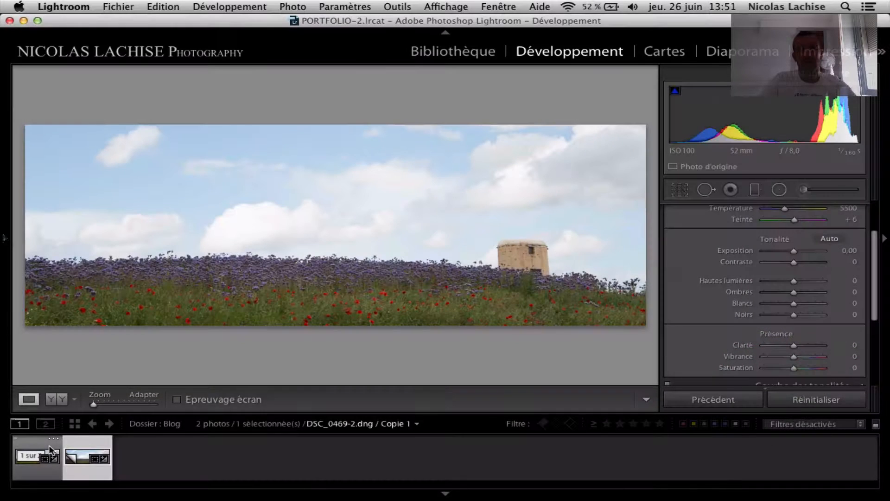
{"action": "left_click", "coordinate": [50, 450]}
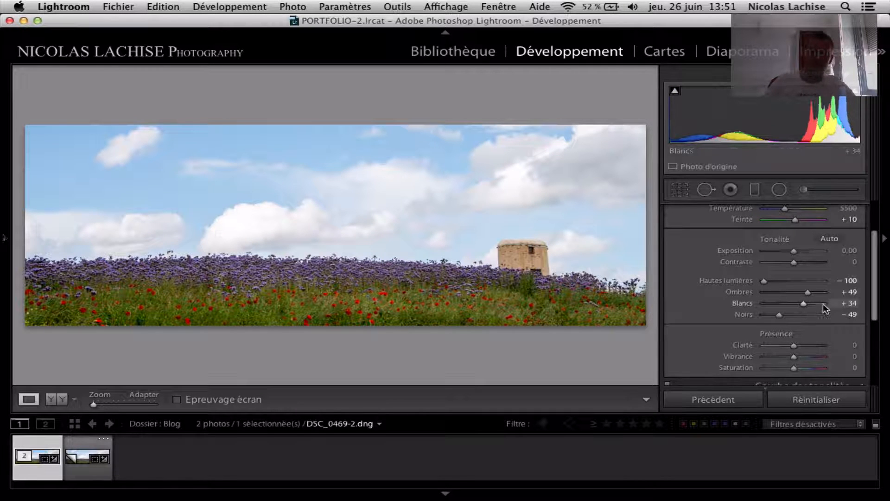
Try the maximum Clarity of +100 on the edited photo and inspect its effect in full screen.
{"action": "left_click_drag", "start_coordinate": [877, 286], "coordinate": [877, 306]}
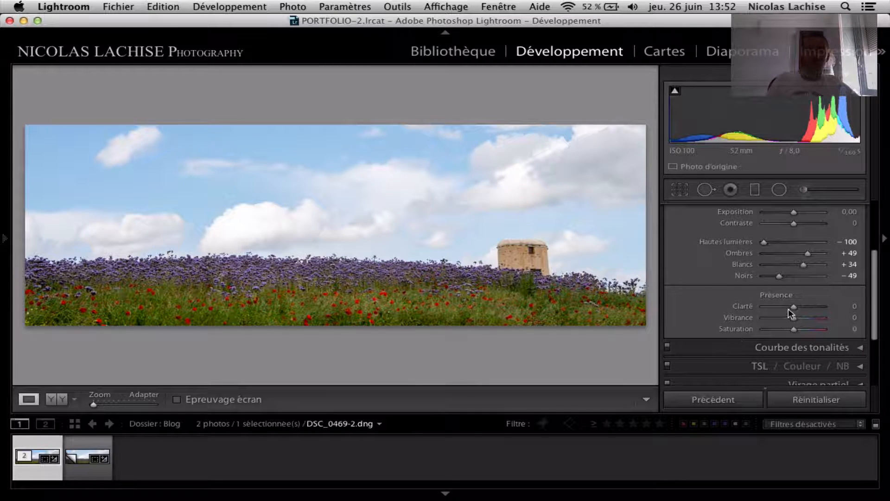
{"action": "mouse_move", "coordinate": [794, 309]}
{"action": "left_mouse_down"}
{"action": "mouse_move", "coordinate": [805, 310]}
{"action": "mouse_move", "coordinate": [795, 307]}
{"action": "left_mouse_up"}
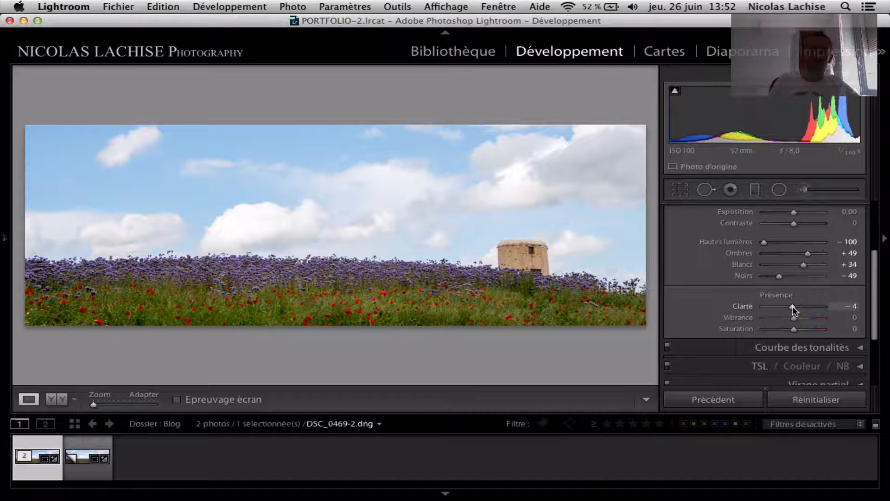
{"action": "left_click_drag", "start_coordinate": [791, 306], "coordinate": [833, 306]}
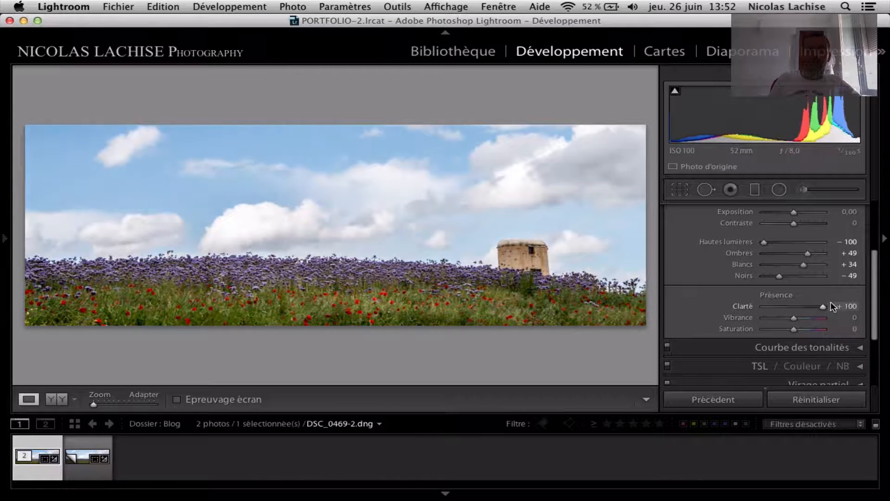
{"action": "key", "text": "f"}
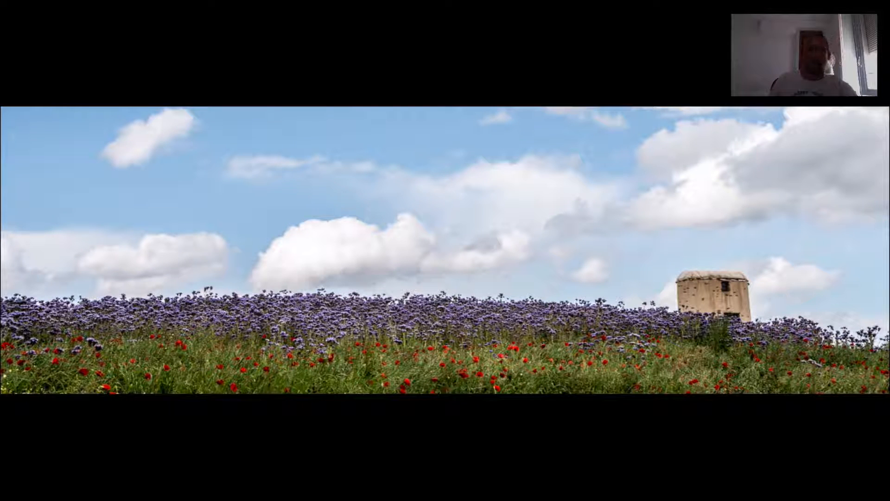
{"action": "key", "text": "f"}
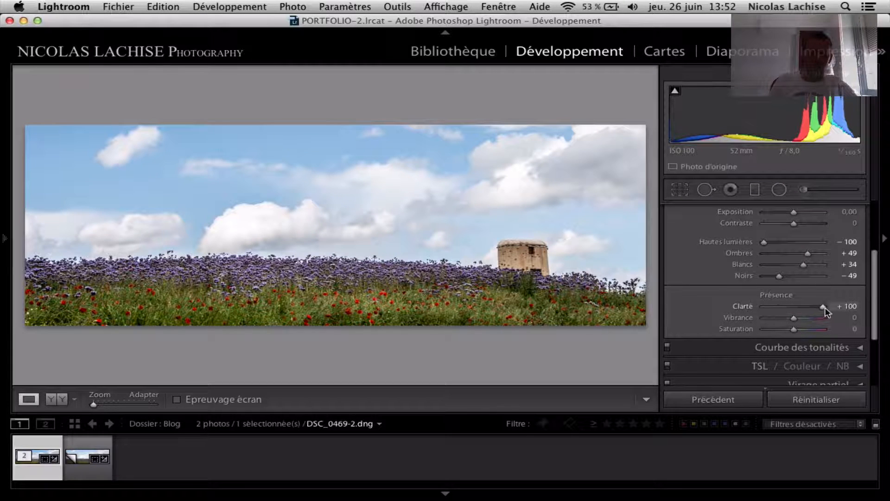
Set the edited photo's Clarity to +36 and check the effect in full screen.
{"action": "left_click_drag", "start_coordinate": [822, 307], "coordinate": [804, 306]}
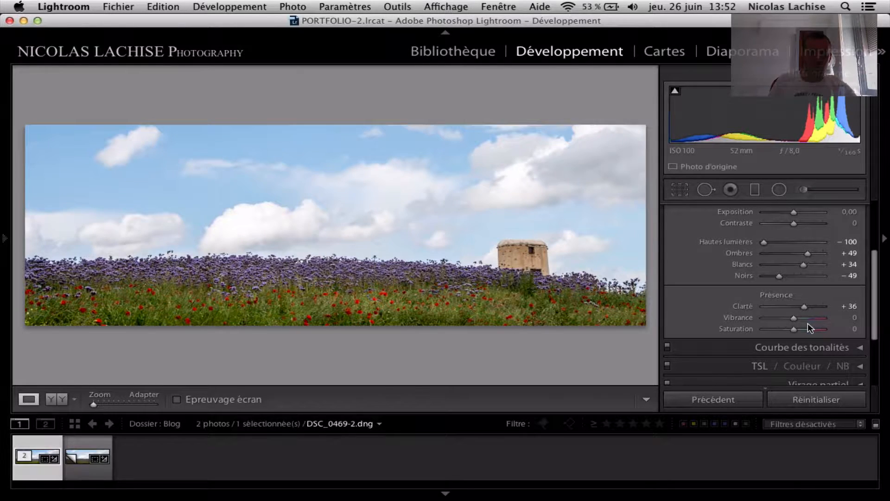
{"action": "key", "text": "f"}
{"action": "key", "text": "f"}
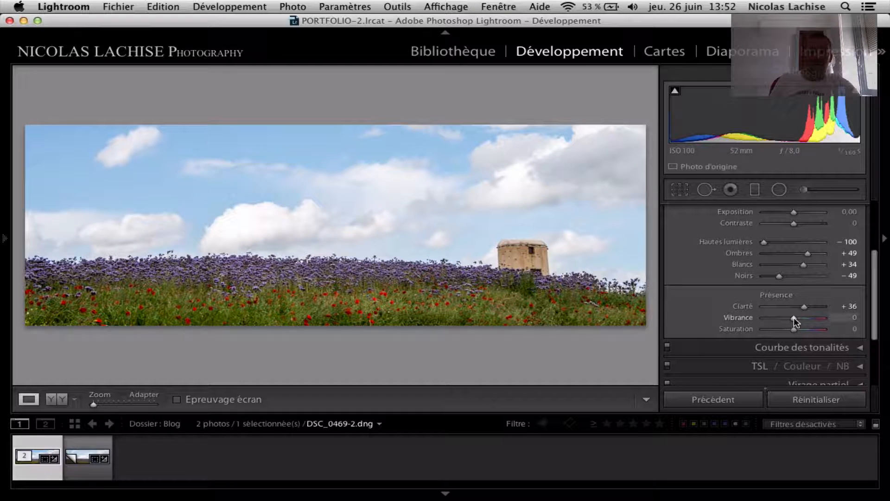
Set Vibrance to +3, raise Saturation moderately, and check the photo's colours in full screen.
{"action": "mouse_move", "coordinate": [794, 317]}
{"action": "left_mouse_down"}
{"action": "mouse_move", "coordinate": [817, 321]}
{"action": "mouse_move", "coordinate": [797, 316]}
{"action": "mouse_move", "coordinate": [805, 318]}
{"action": "mouse_move", "coordinate": [795, 320]}
{"action": "mouse_move", "coordinate": [800, 329]}
{"action": "mouse_move", "coordinate": [827, 333]}
{"action": "mouse_move", "coordinate": [801, 330]}
{"action": "left_mouse_up"}
{"action": "key", "text": "f"}
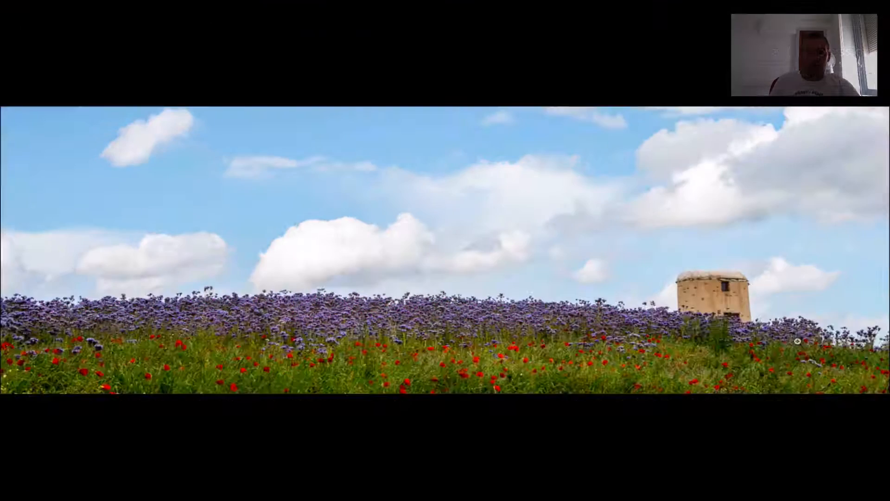
{"action": "key", "text": "f"}
Push the photo's Saturation to +99 and inspect the exaggerated colours in full screen.
{"action": "left_click_drag", "start_coordinate": [802, 329], "coordinate": [823, 334]}
{"action": "key", "text": "f"}
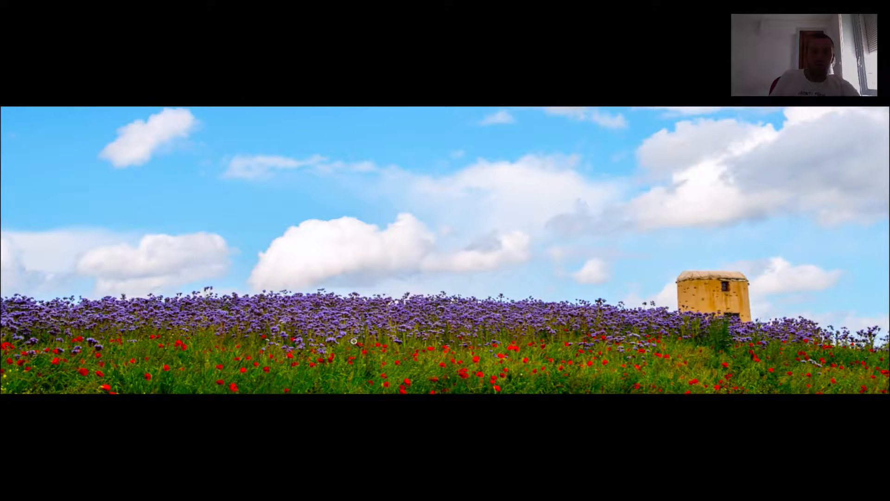
{"action": "key", "text": "f"}
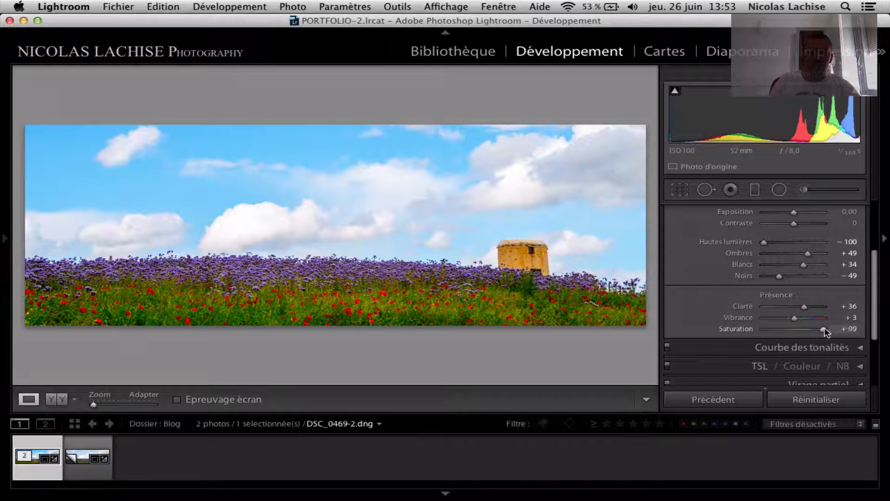